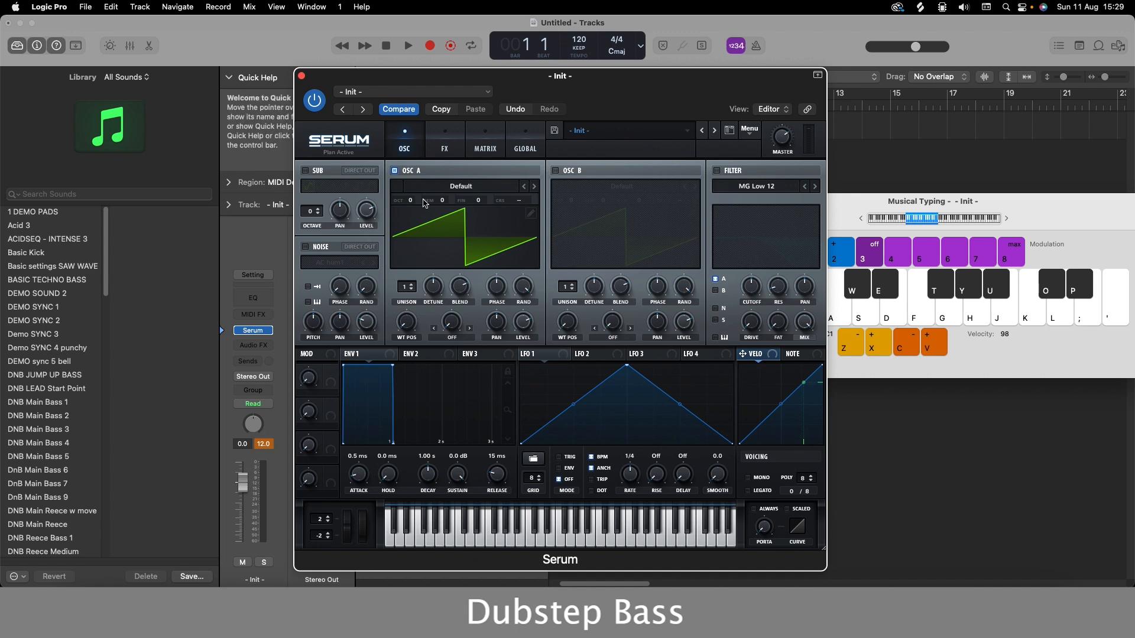
- Load the Analog_BD_Sin wavetable into oscillator A and play test notes, raising the keyboard octave by one
click(466, 191)
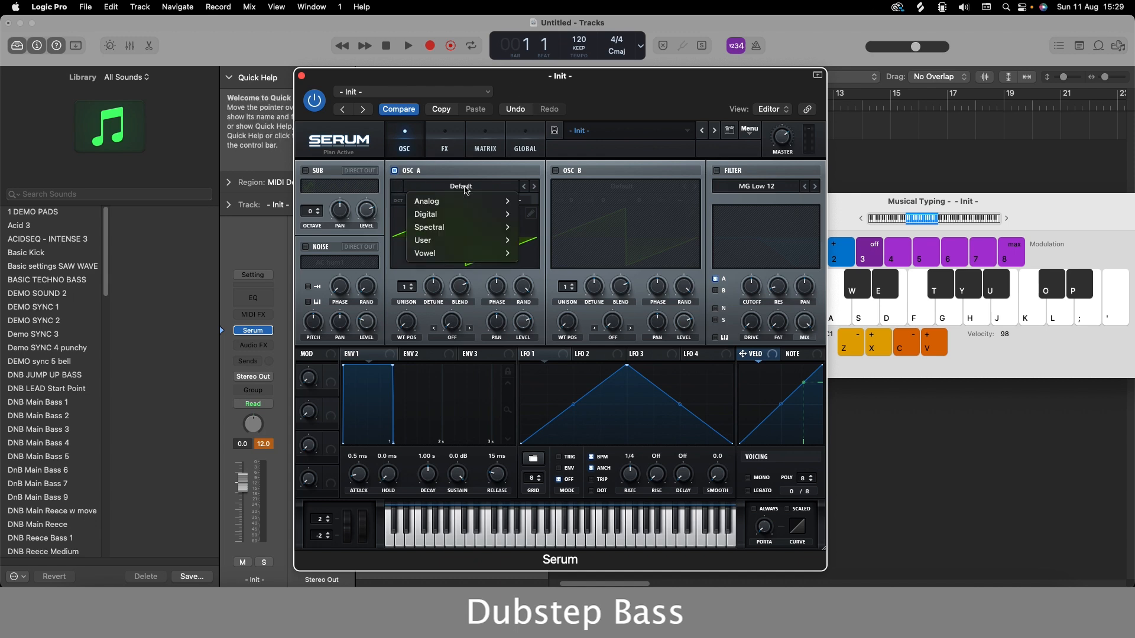
mouse_move(467, 201)
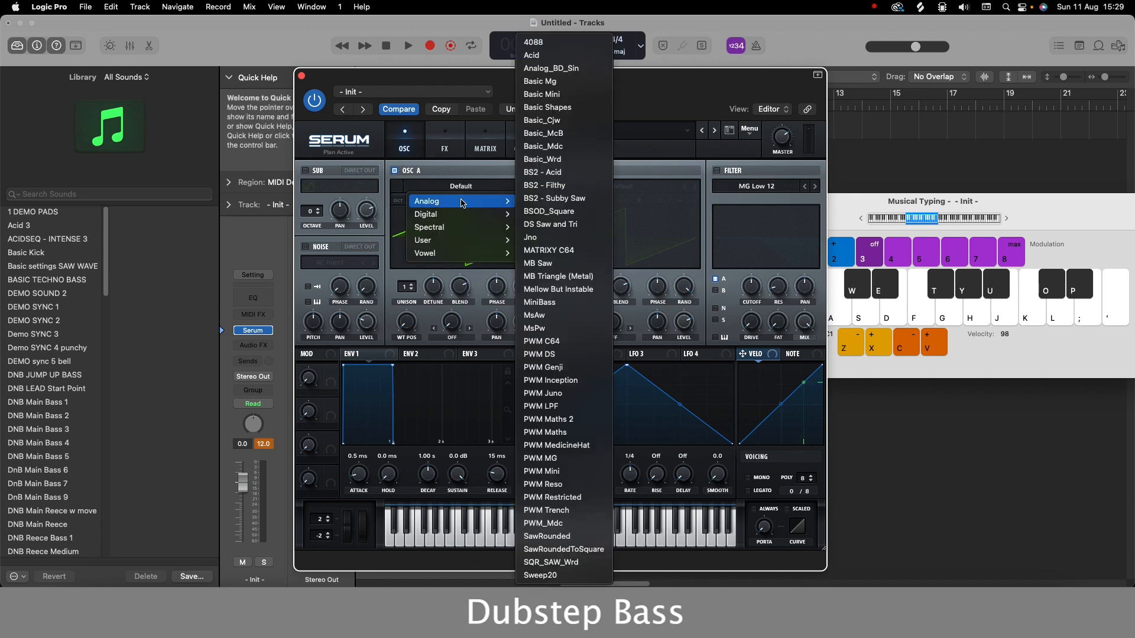
click(561, 69)
key(g)
key(g)
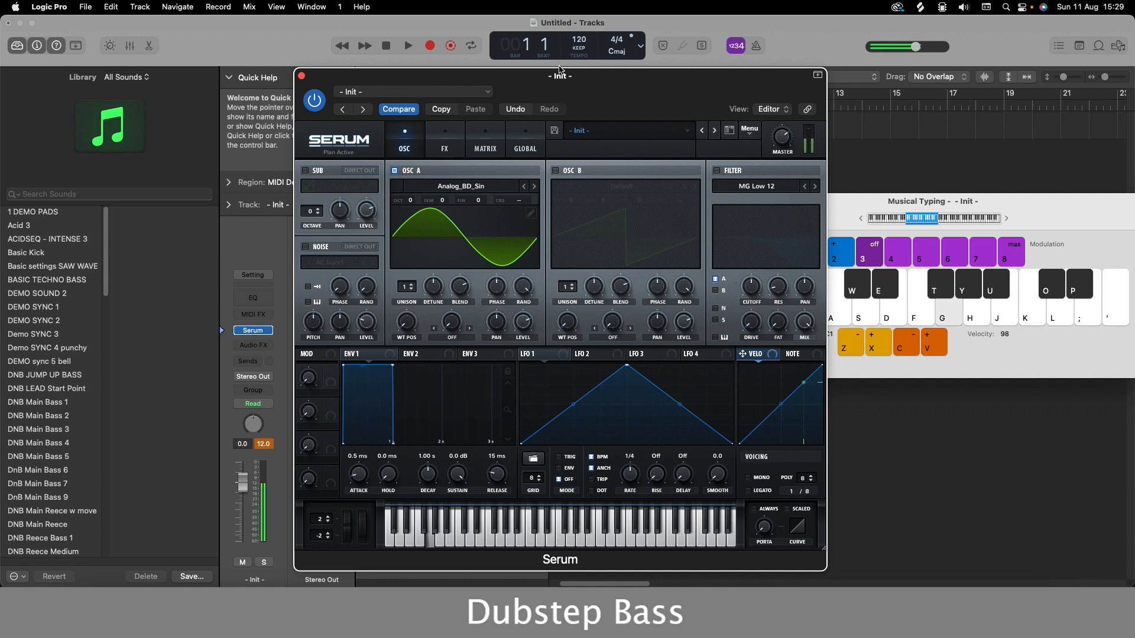
key(x)
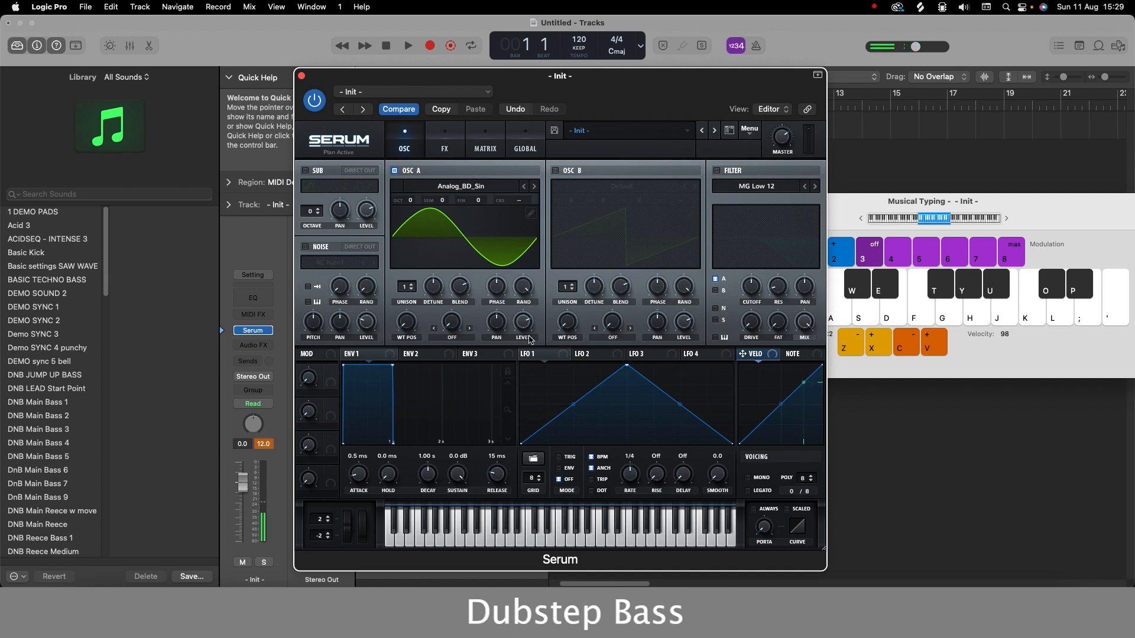
key(g)
- Enable oscillator B, load the Monster 1 [SL] spectral wavetable and raise its wavetable position
click(556, 171)
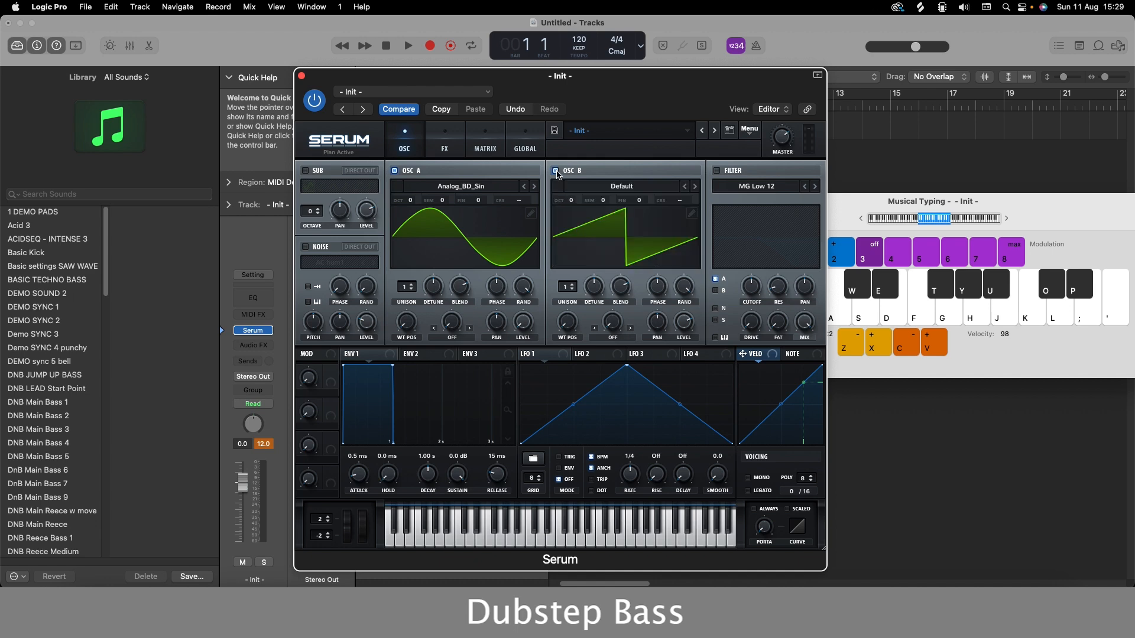
click(624, 187)
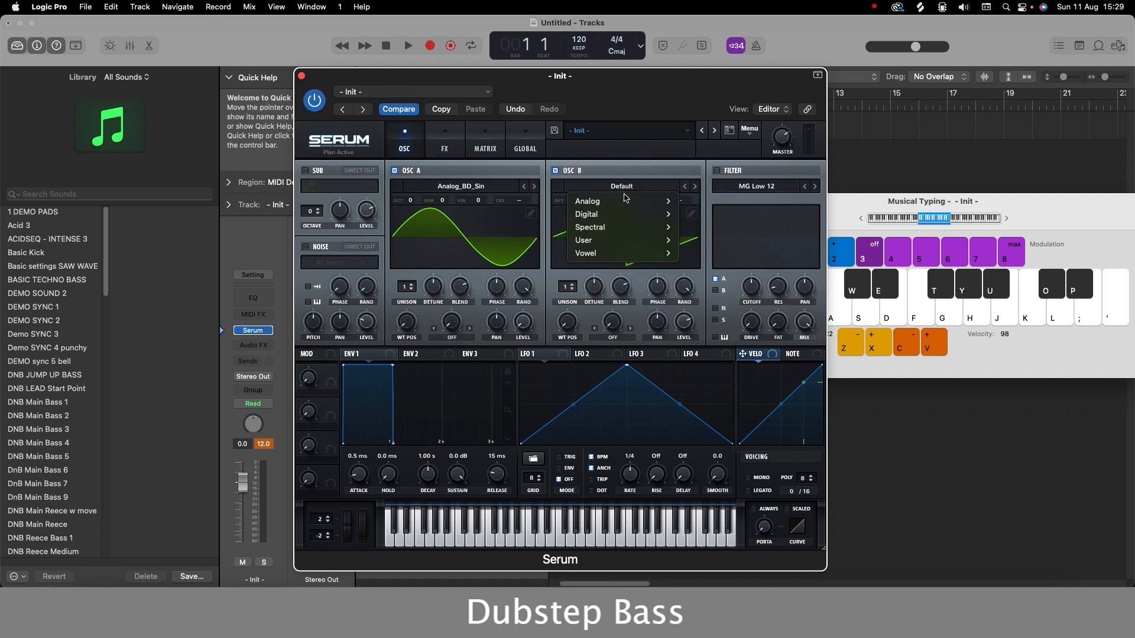
mouse_move(621, 228)
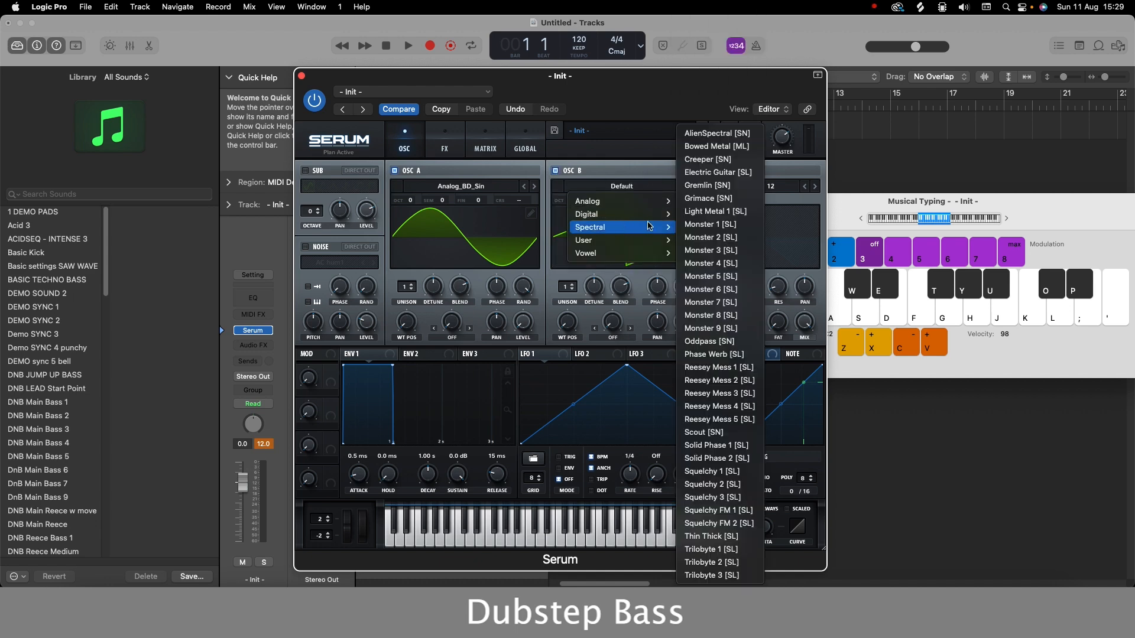
click(708, 225)
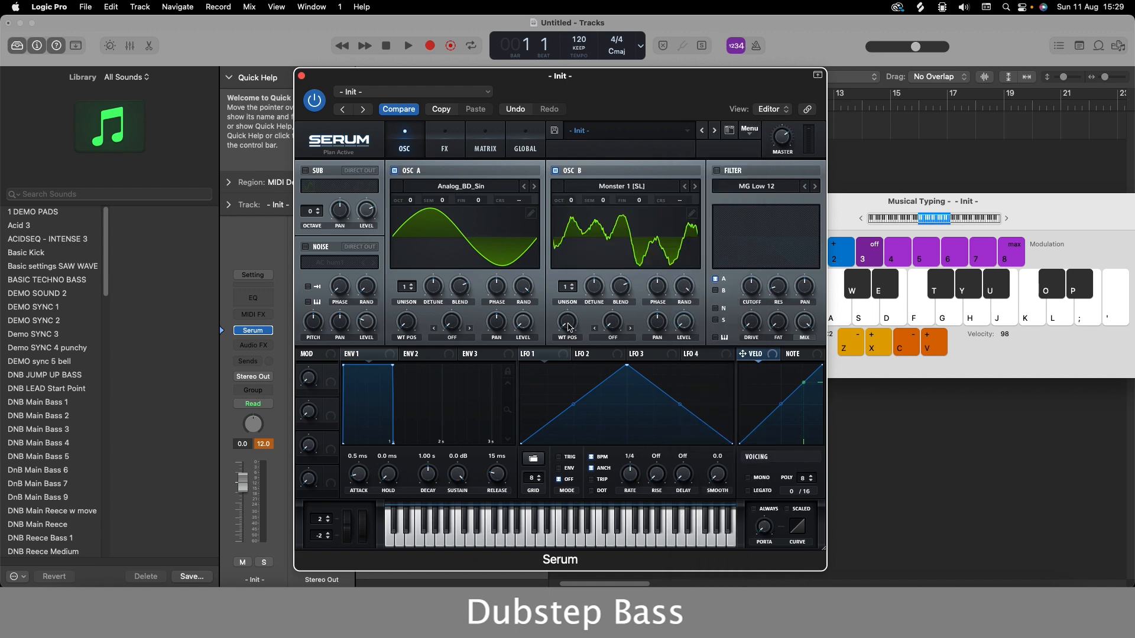
drag(567, 319, 569, 275)
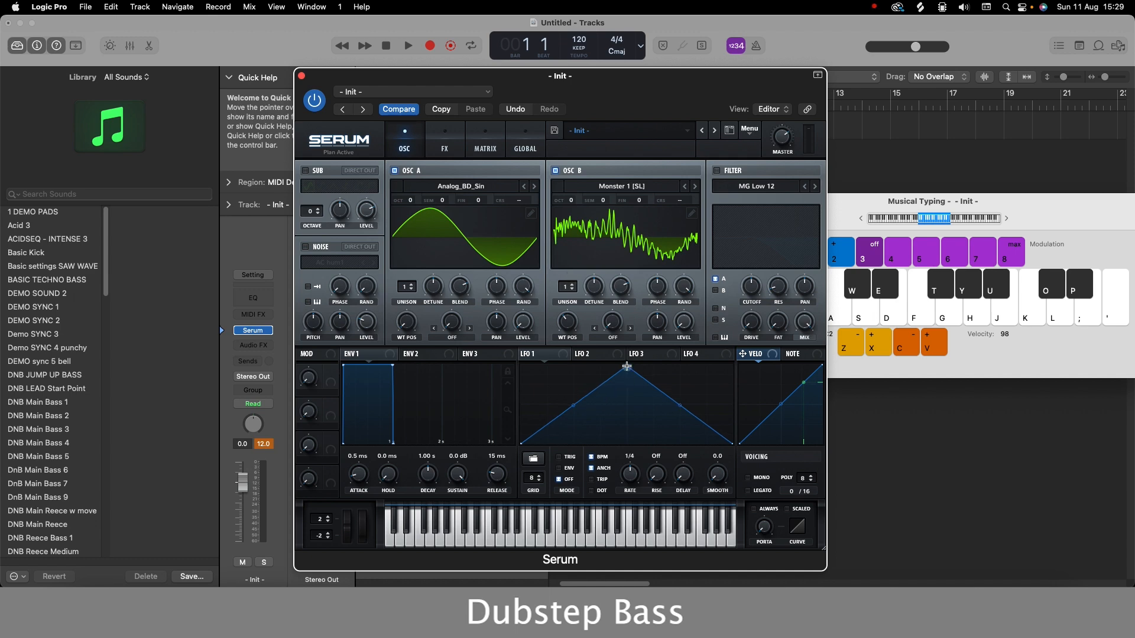
- Reshape LFO 1 into a lower curved hump at a 1/8 rate and assign it to oscillator A's level
drag(627, 366, 556, 400)
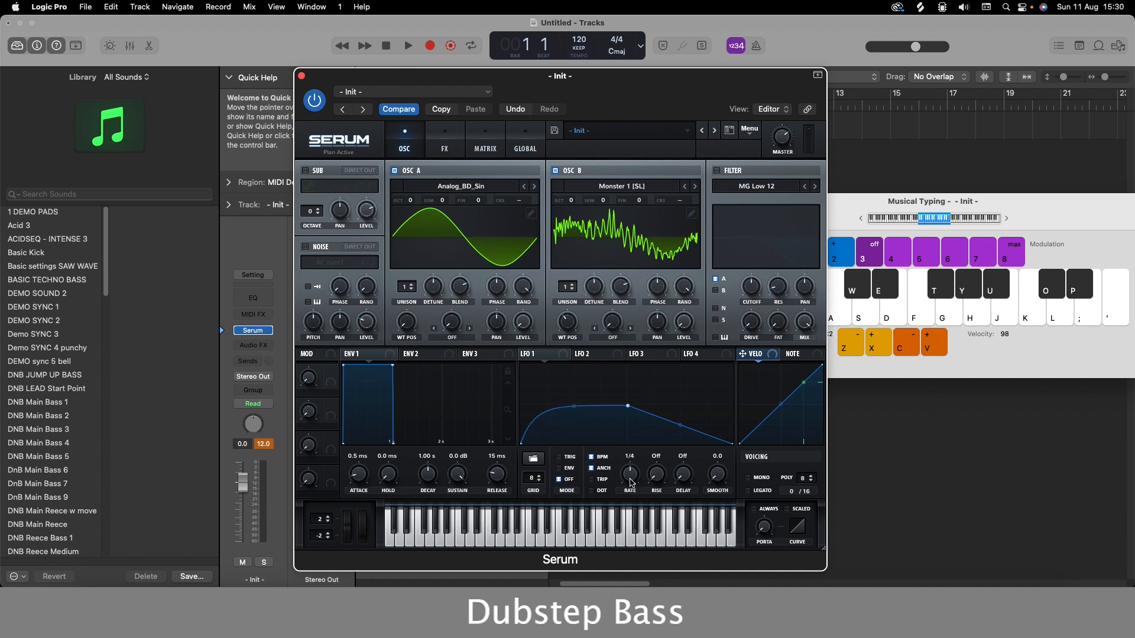
drag(633, 483, 635, 470)
drag(524, 354, 524, 324)
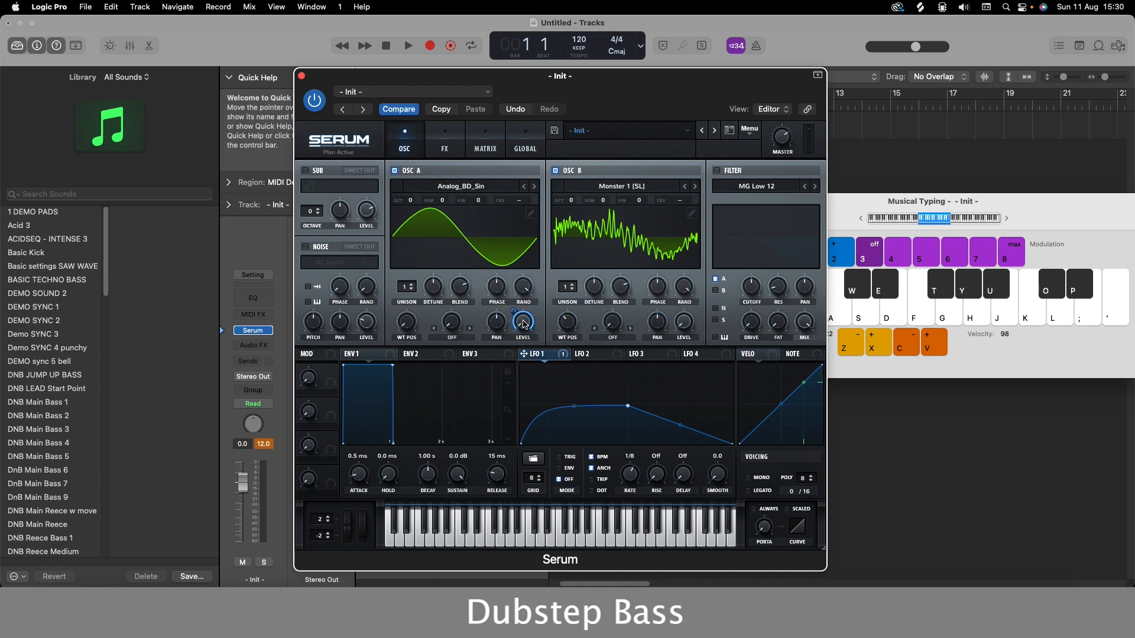
key(g)
key(d)
- Set oscillator A's warp mode to FM (From B) and play notes to audition the sound
click(454, 339)
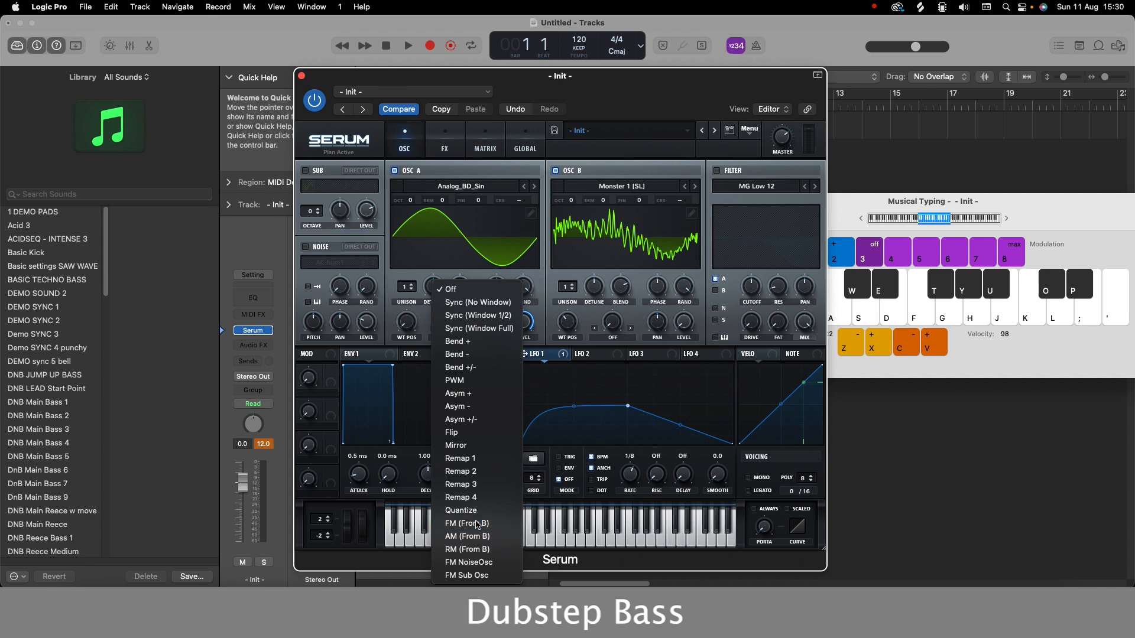
click(467, 525)
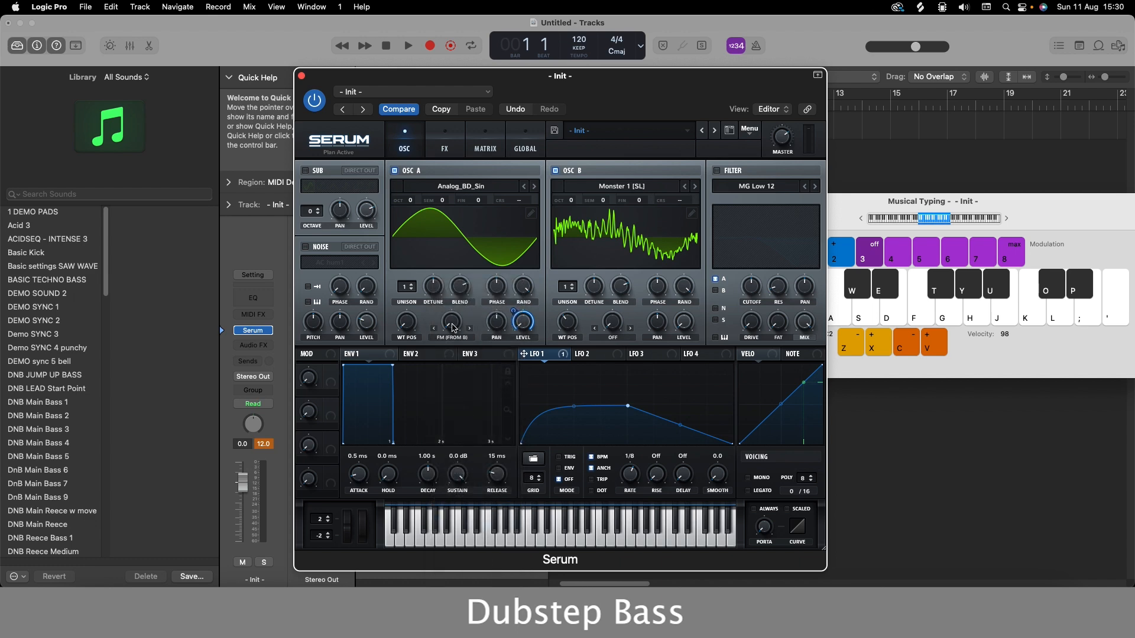
key(g)
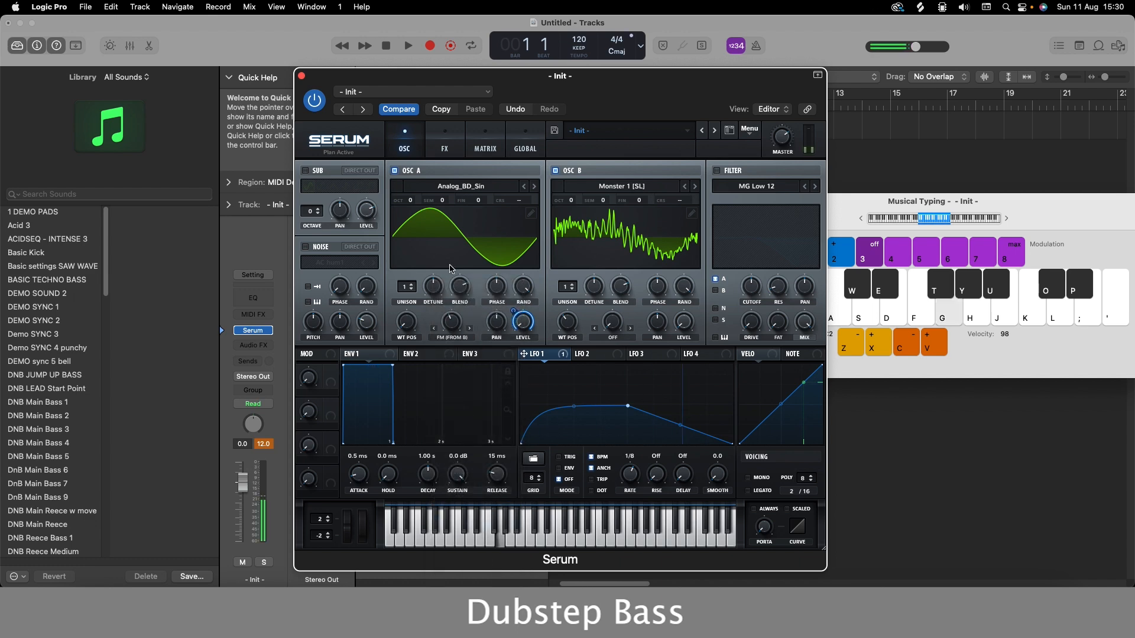
key(d)
key(d)
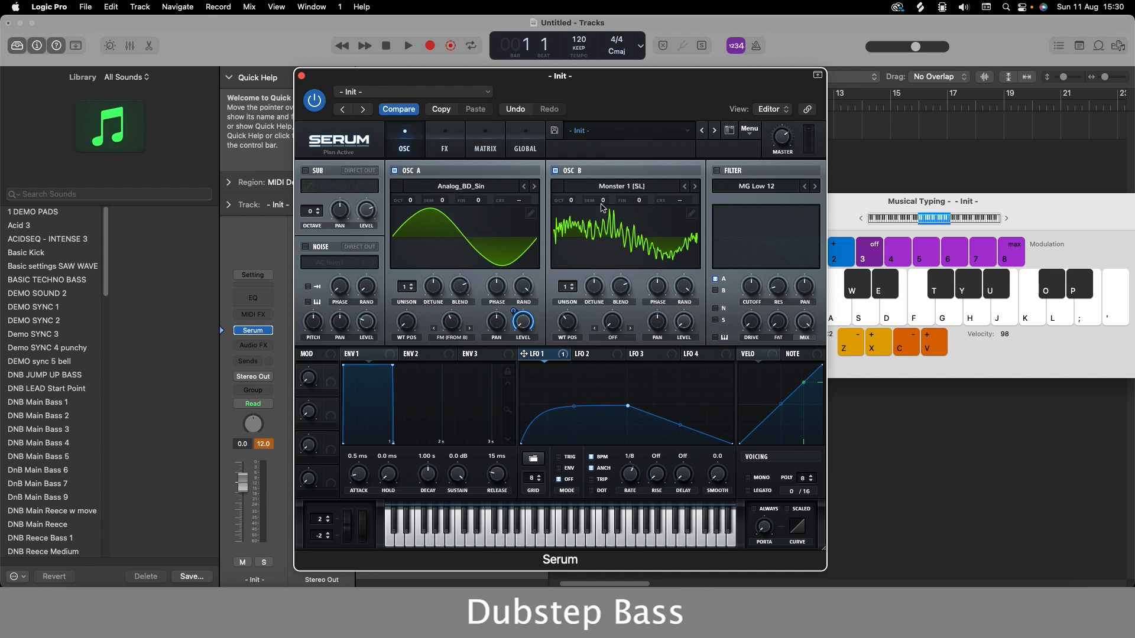
- Raise oscillator B by 7 semitones and set its warp mode to FM Sub Osc
drag(603, 202, 602, 158)
click(609, 337)
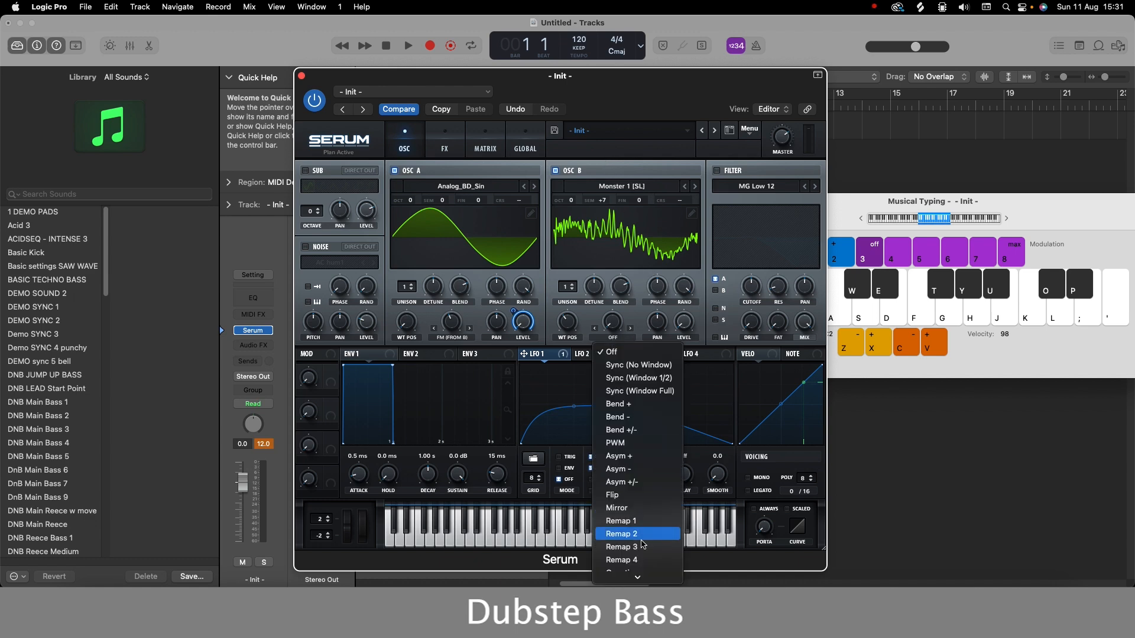
scroll(640, 568, down, 3)
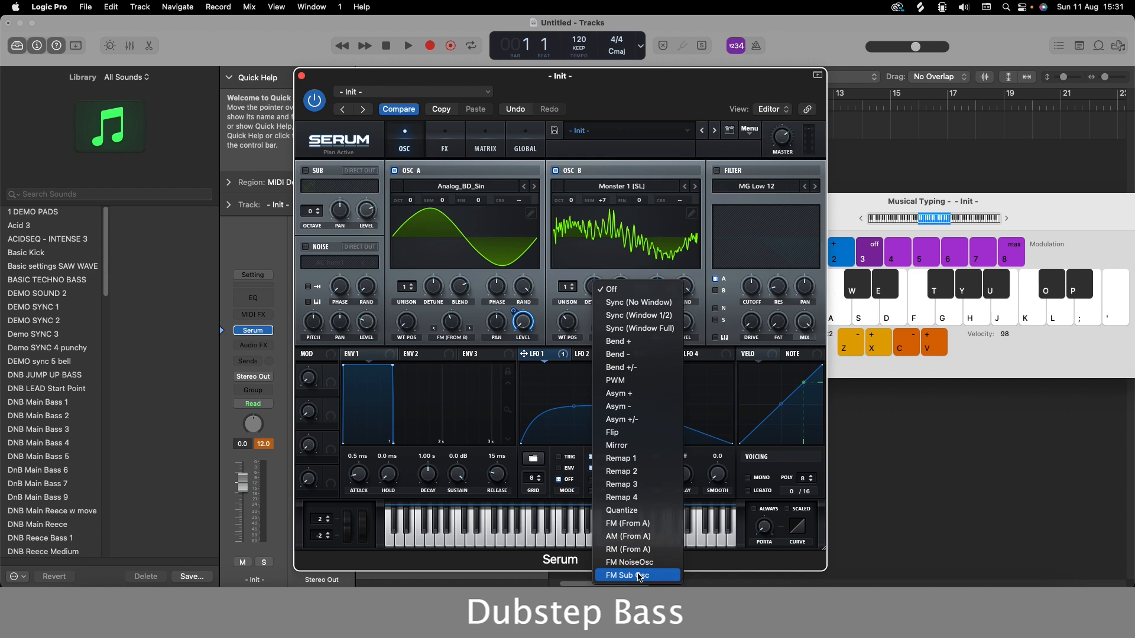
click(639, 576)
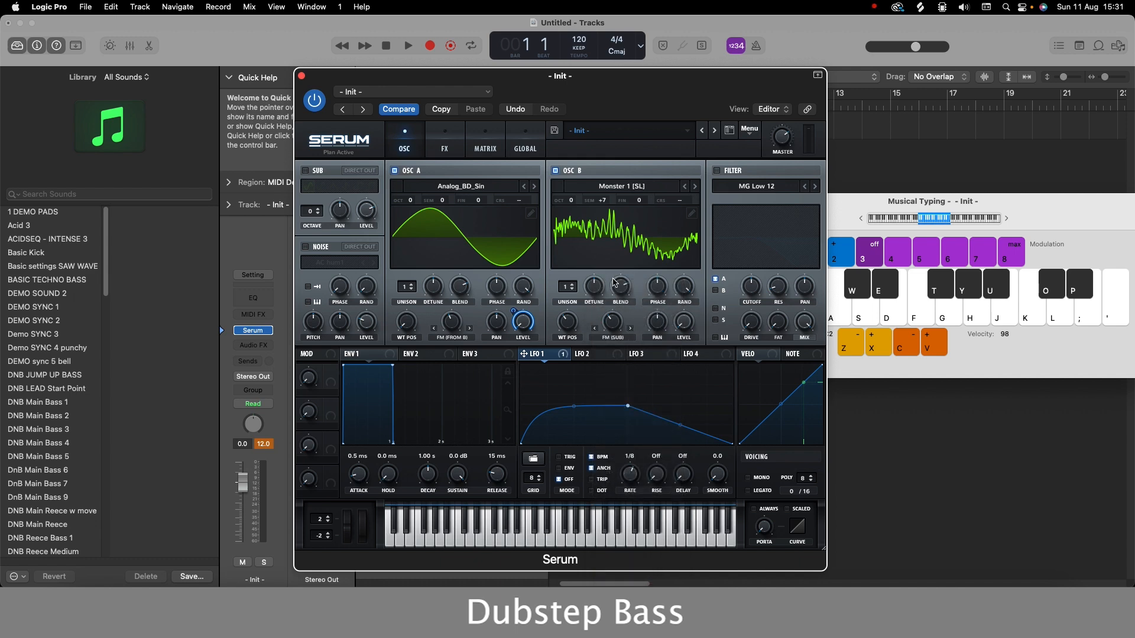
- Enable the sub oscillator at octave 2 and the noise oscillator with the AC hum1 sample
click(305, 171)
click(306, 248)
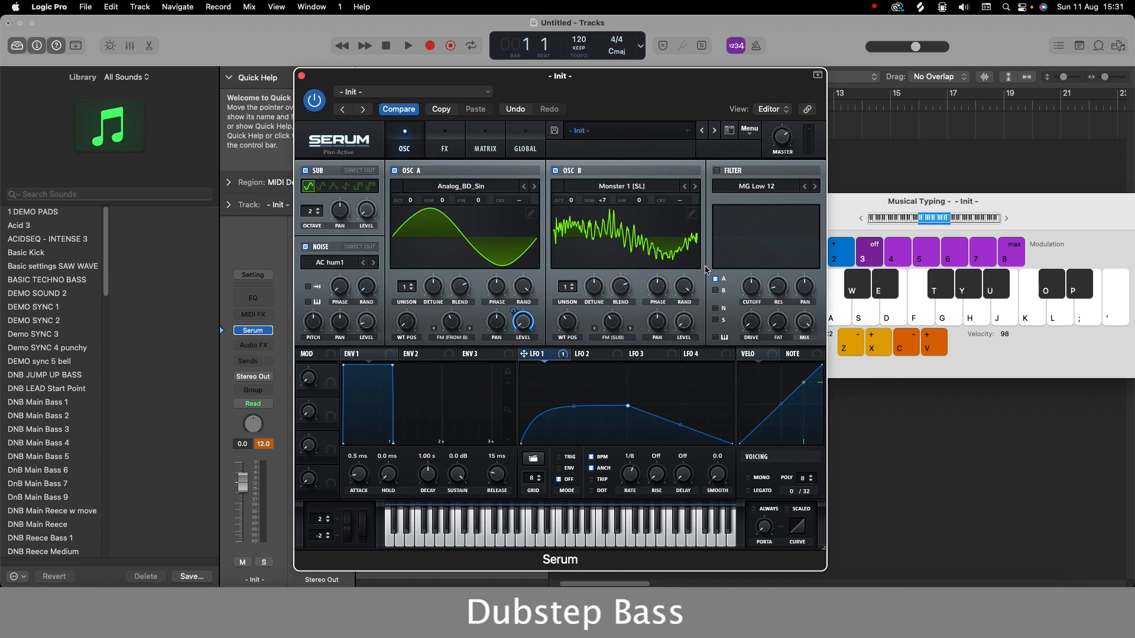
- Enable the filter with the High 24 type and route the noise oscillator through it
click(718, 171)
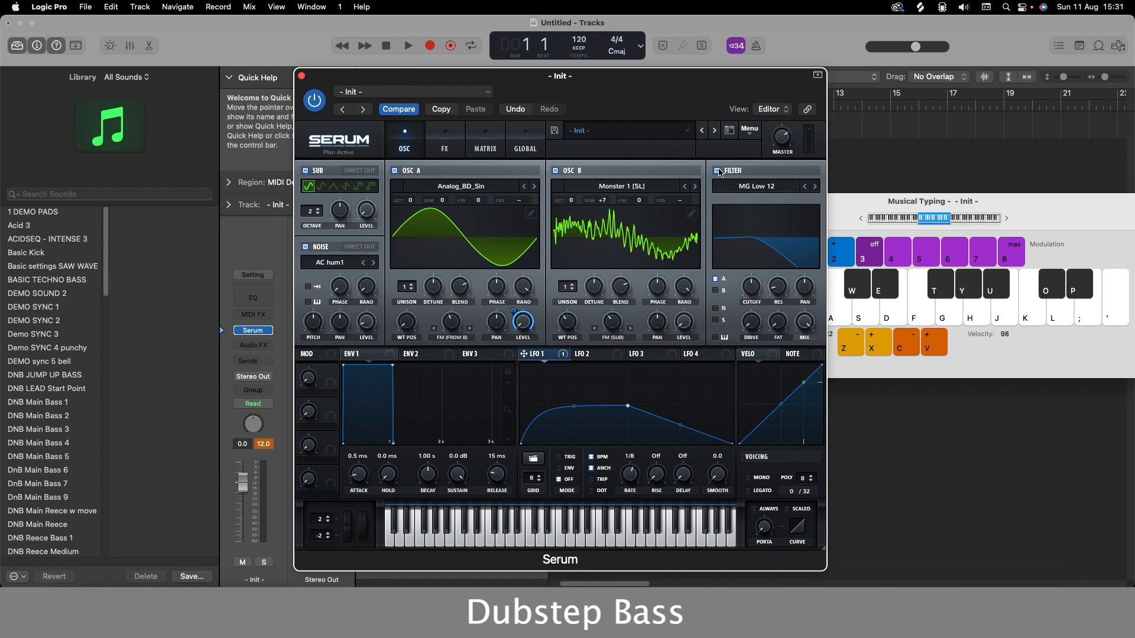
click(758, 187)
mouse_move(756, 201)
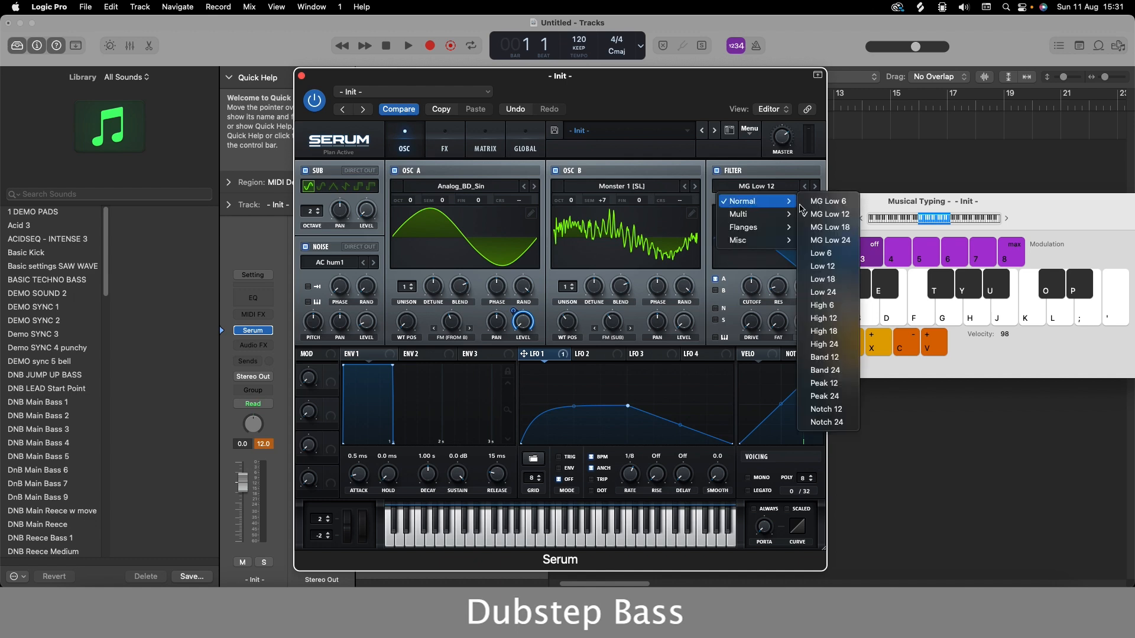
click(843, 345)
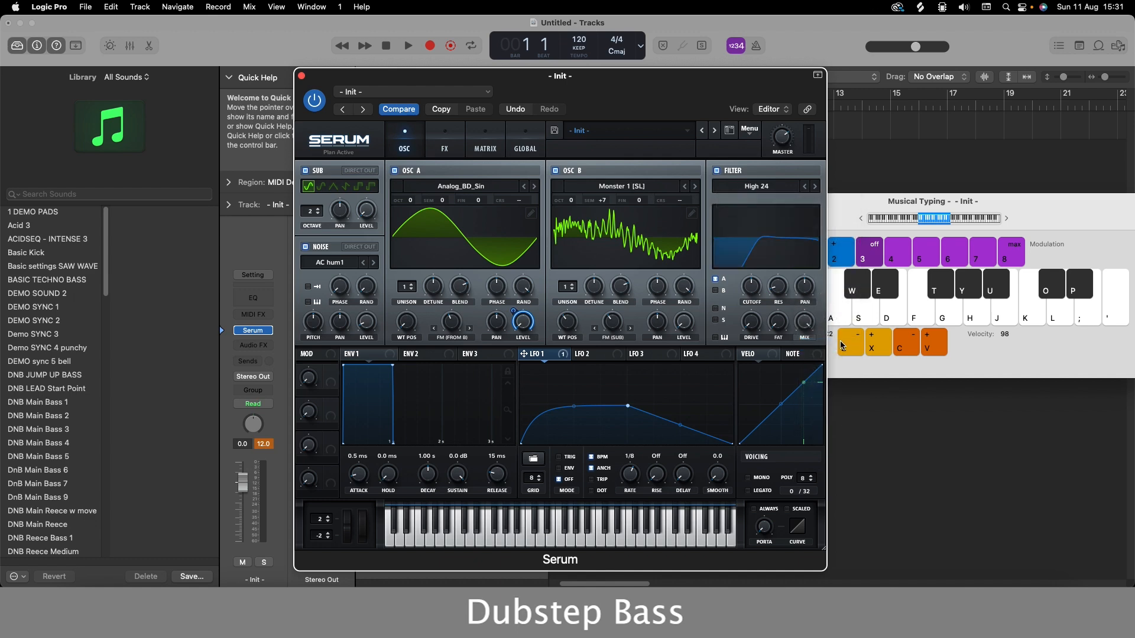
key(s)
key(d)
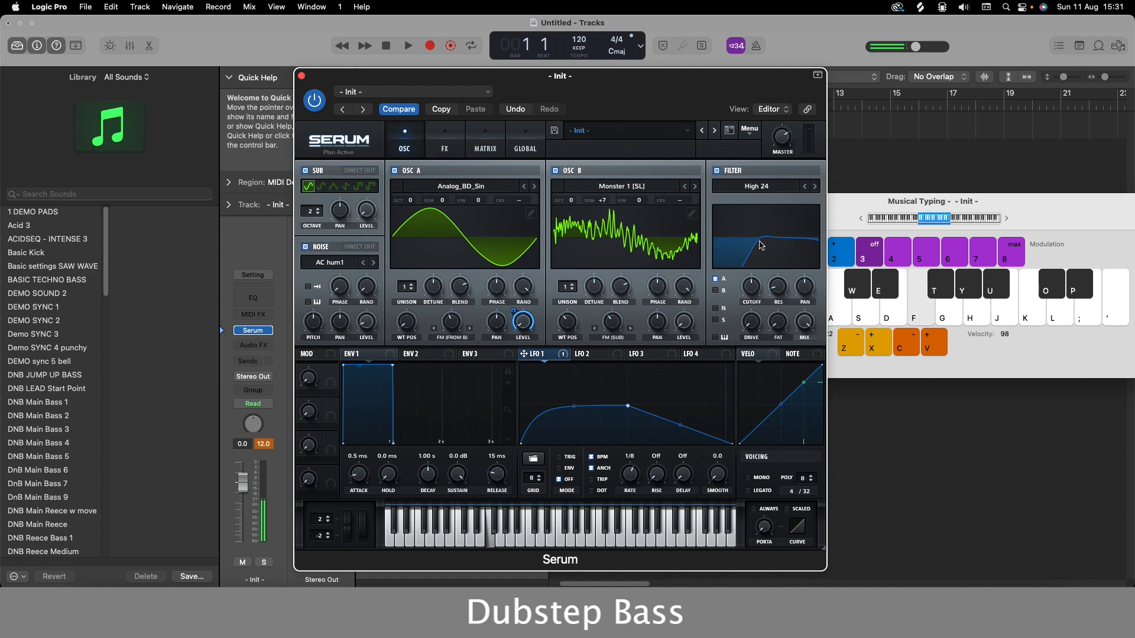
click(716, 280)
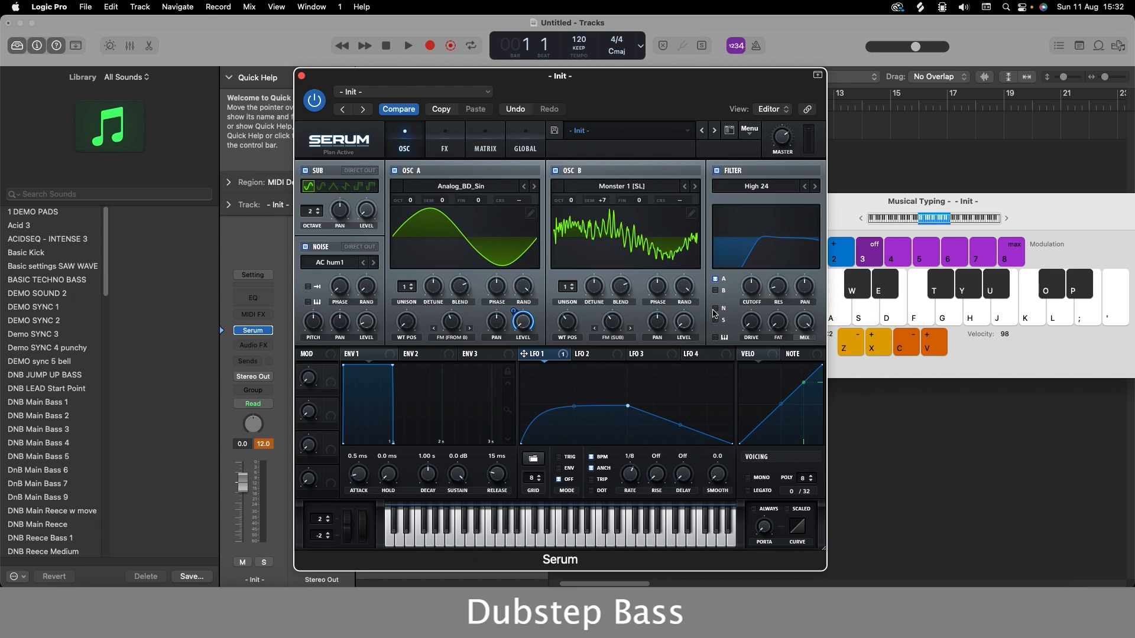
click(716, 309)
- Lower the filter cutoff, assign LFO 1 to modulate it, and play notes to audition the result
drag(751, 288, 752, 323)
key(g)
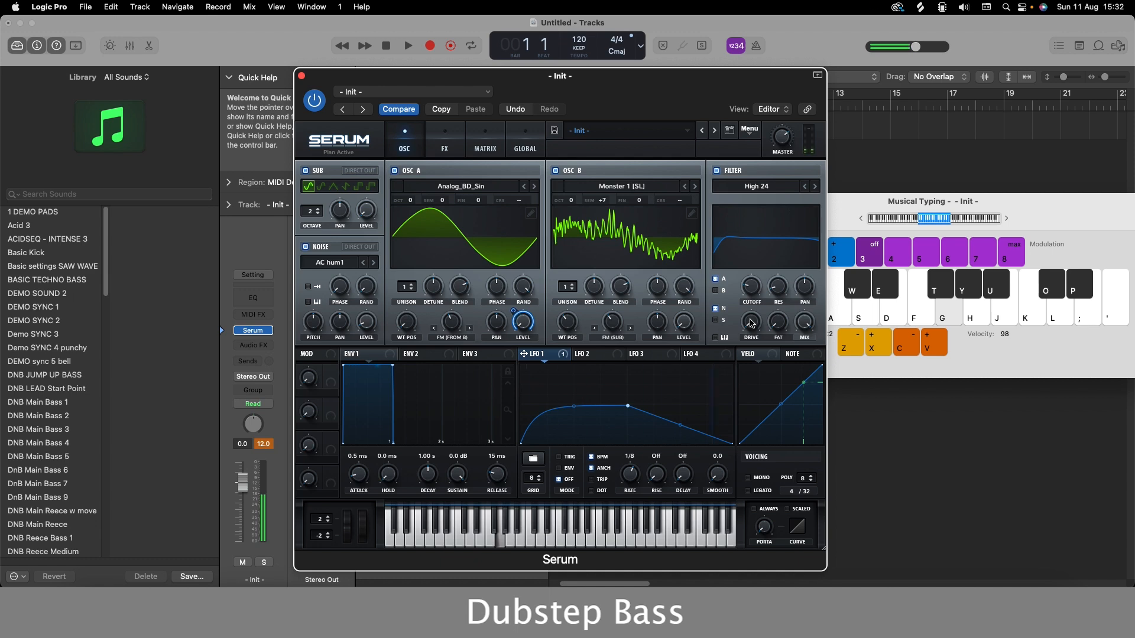
key(s)
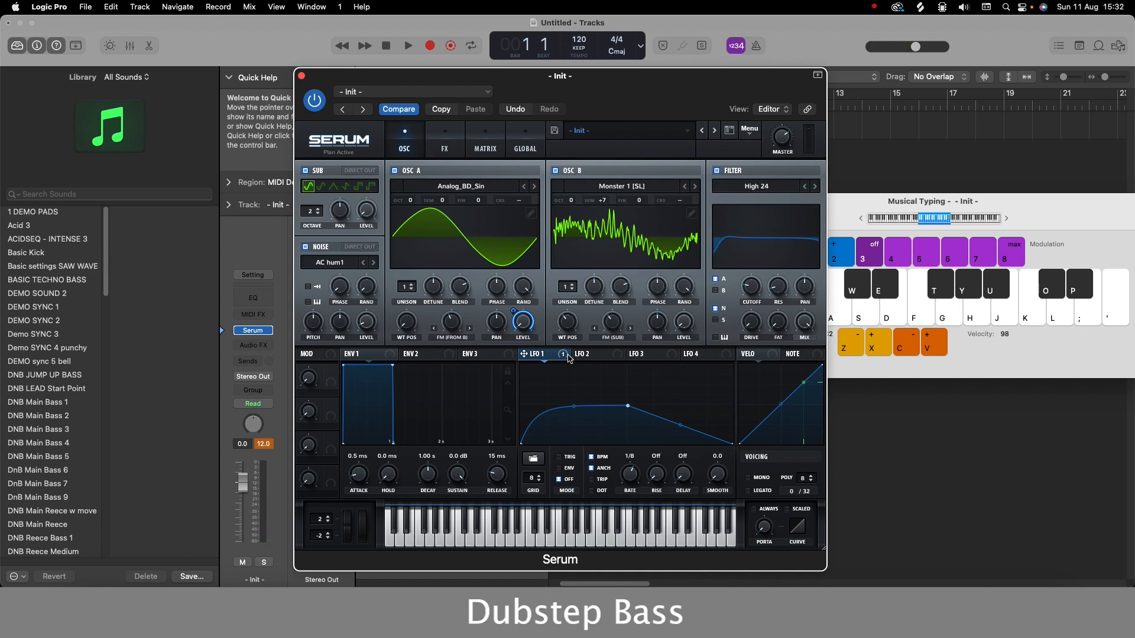
drag(564, 358, 750, 287)
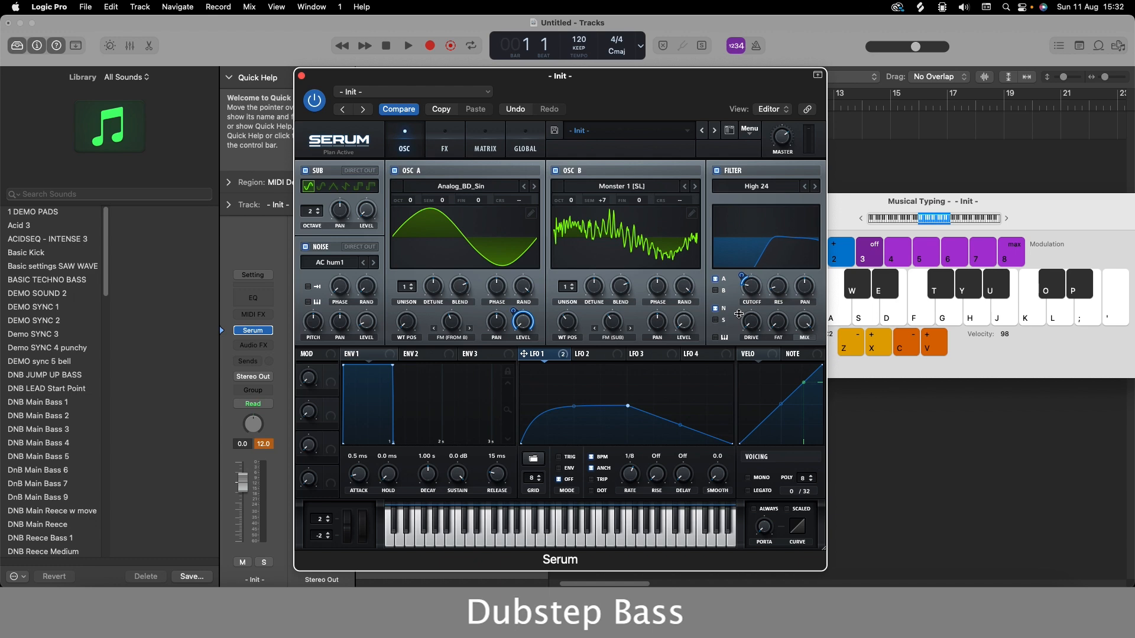
key(g)
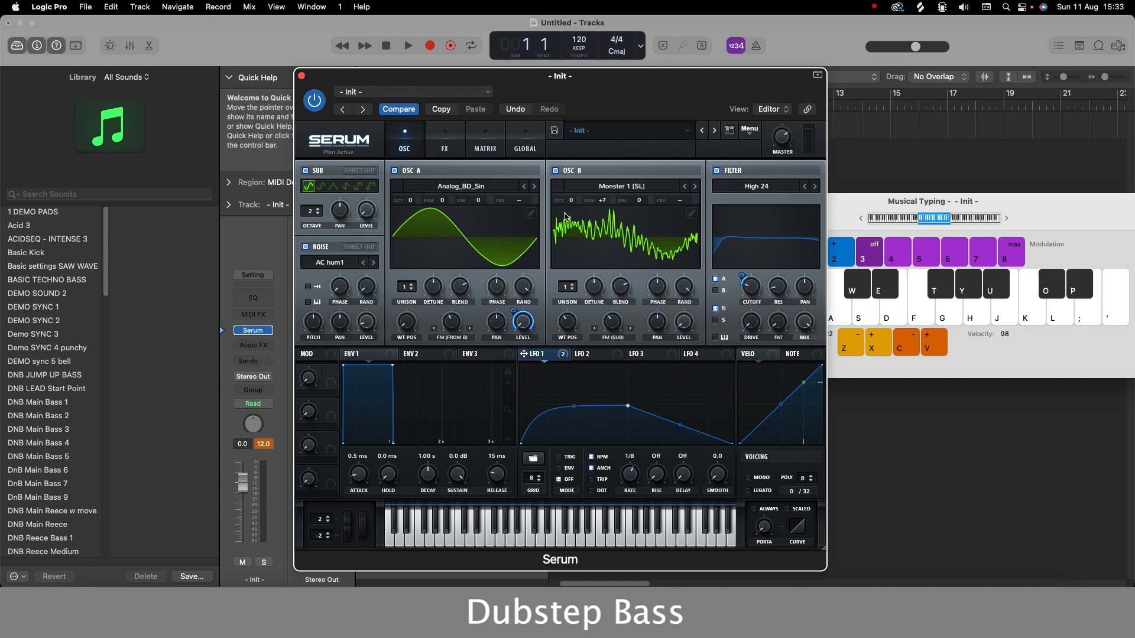
- Add the Hyper/Dimension effect and adjust its Hyper mix
click(444, 147)
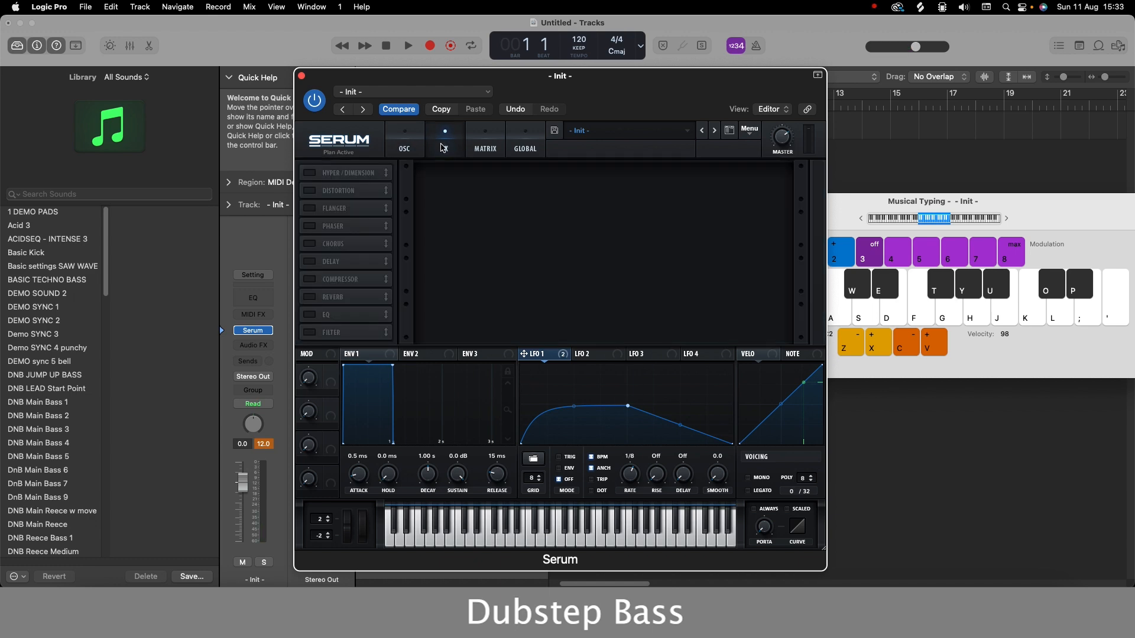
click(310, 174)
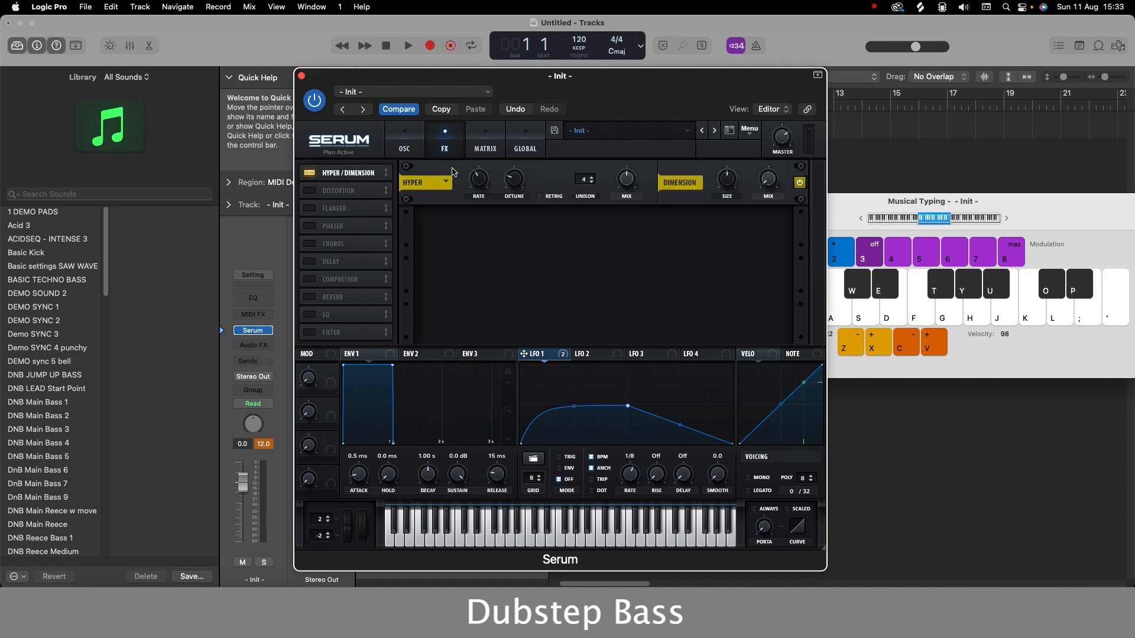
drag(630, 180, 629, 223)
- Add the Filter effect and set its type to Reverb from the Misc category
click(308, 334)
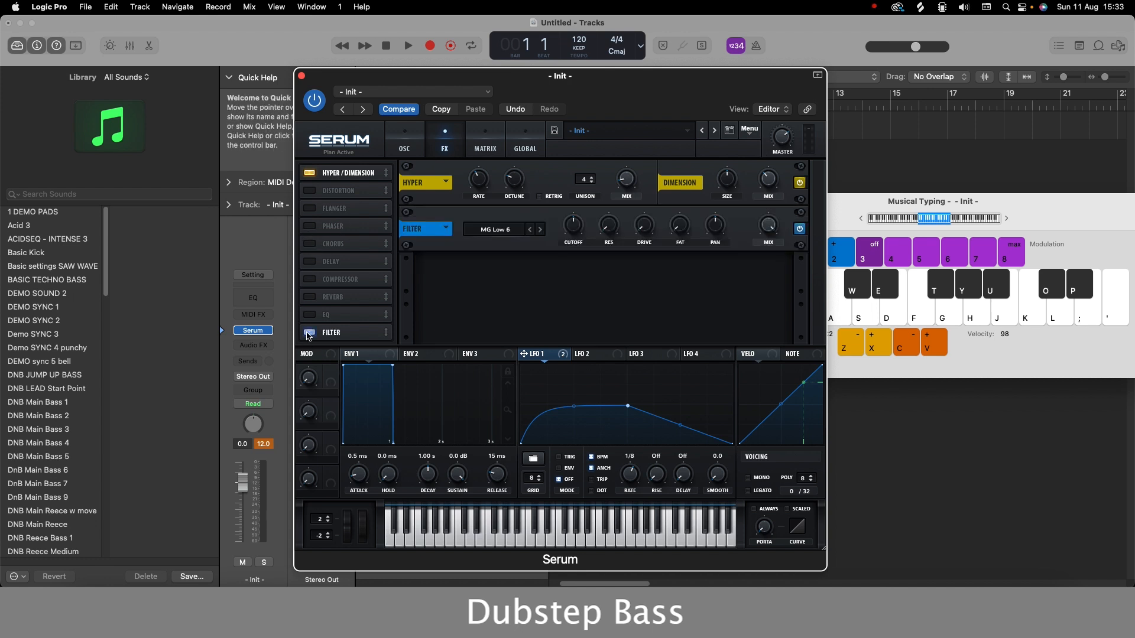
click(495, 230)
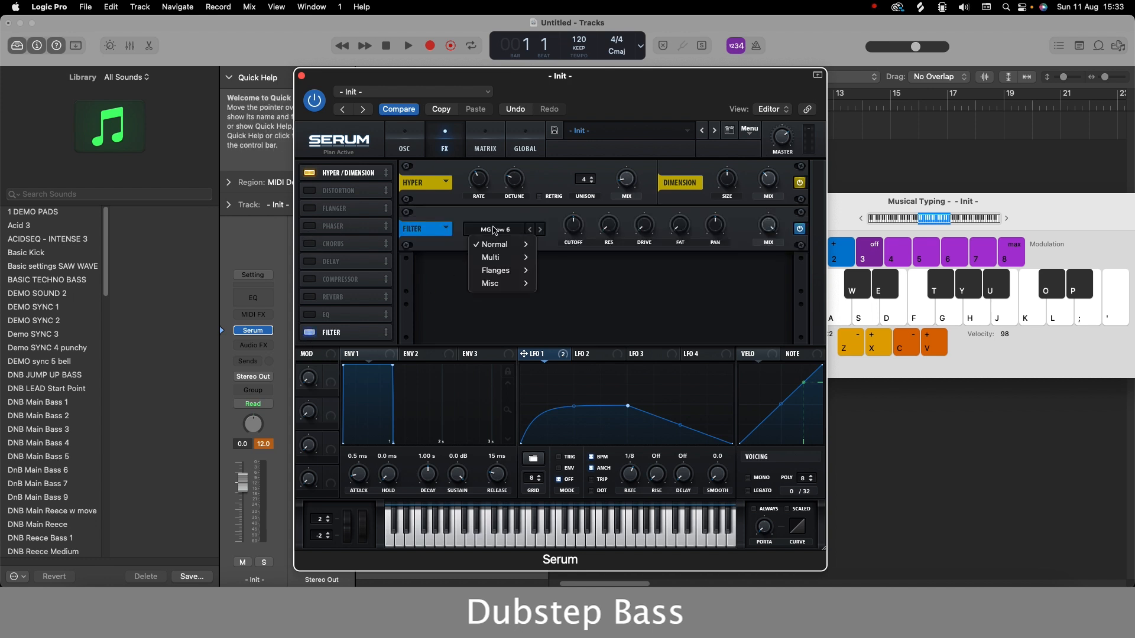
mouse_move(497, 289)
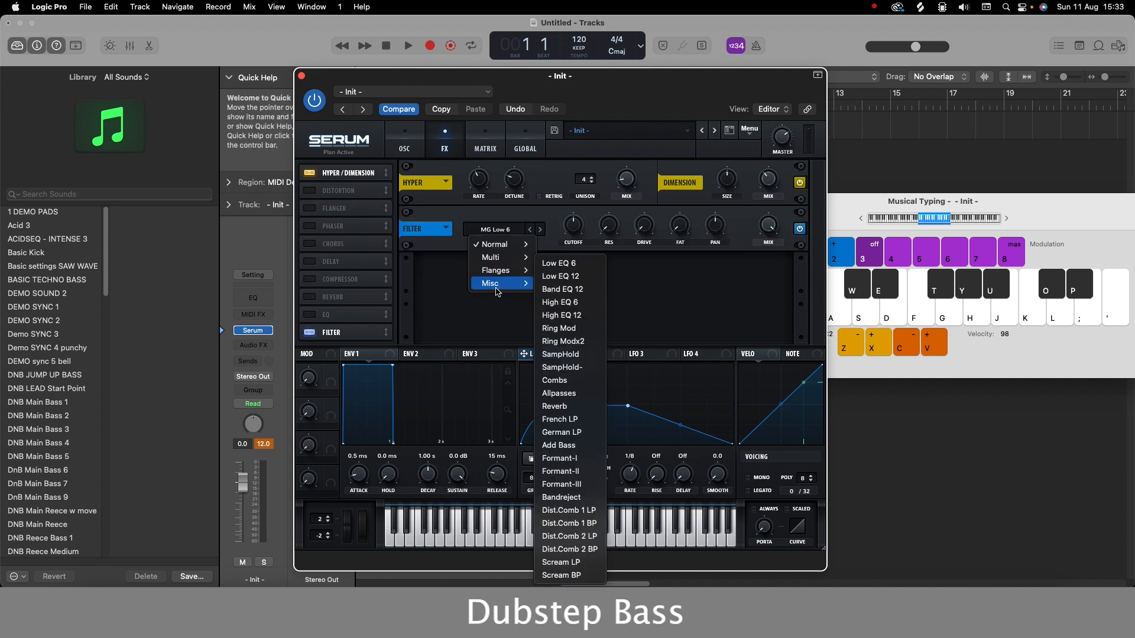
click(571, 407)
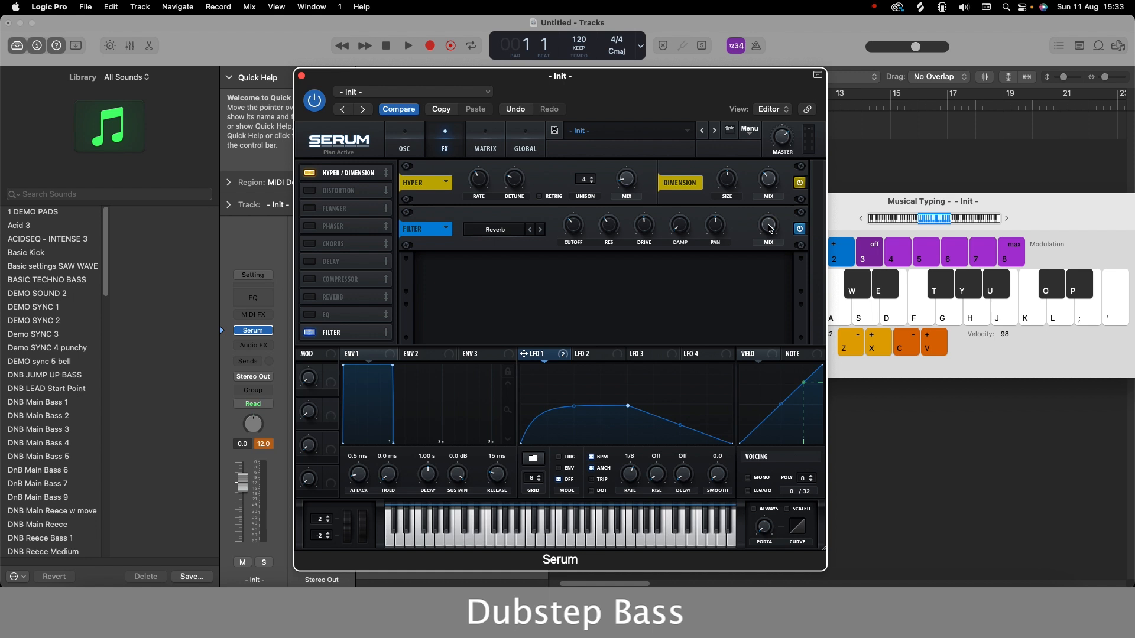
- Add the Compressor effect, place it after the Filter in the effects chain, and enable its Multiband mode
click(335, 280)
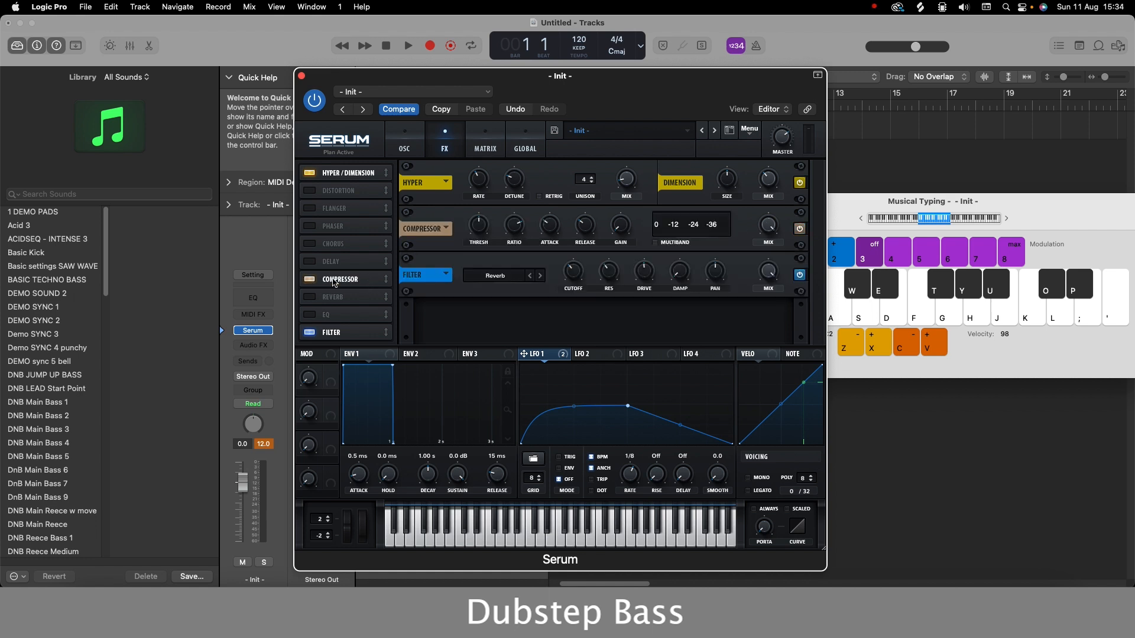
drag(335, 282, 335, 339)
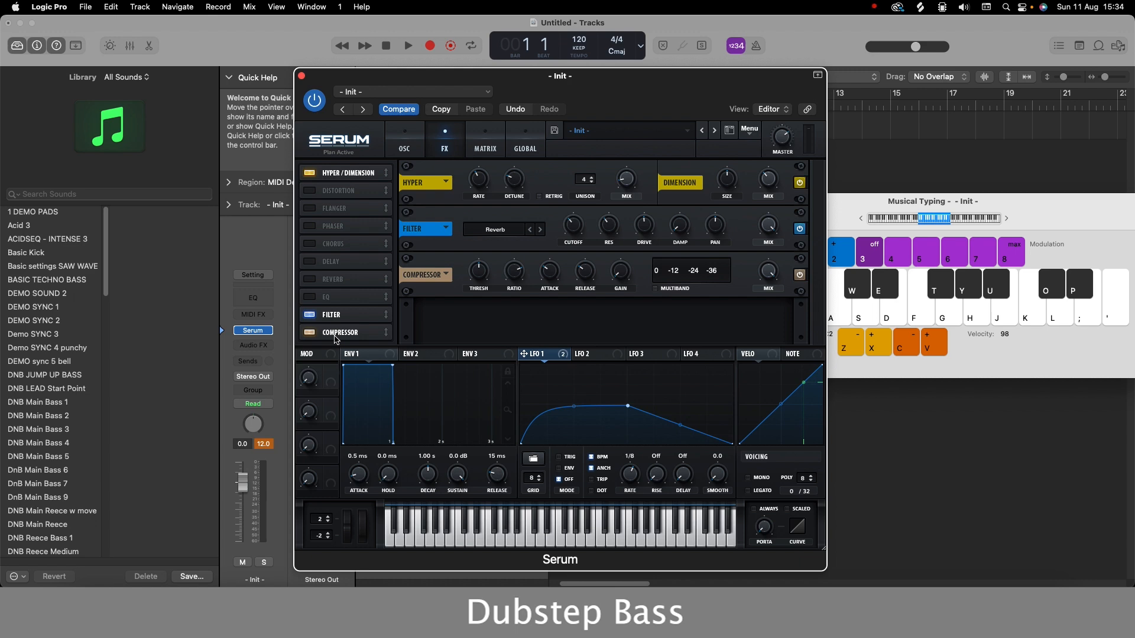
click(654, 289)
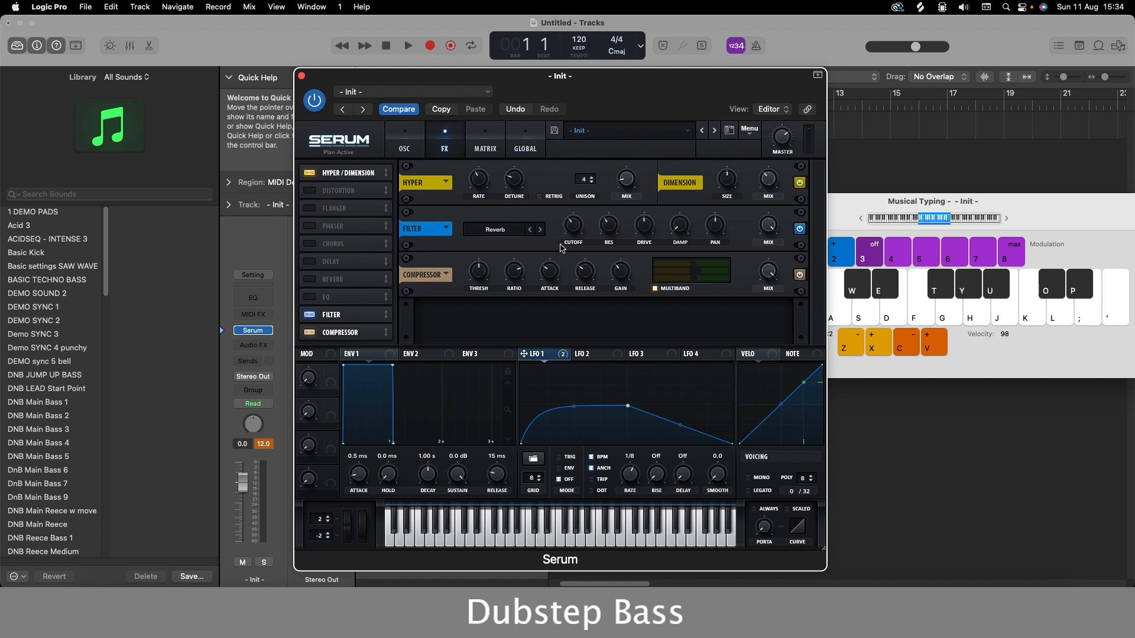
- Add an EQ at the end of the effects chain, set both bands to the peak shape, and raise the low band's gain
click(309, 297)
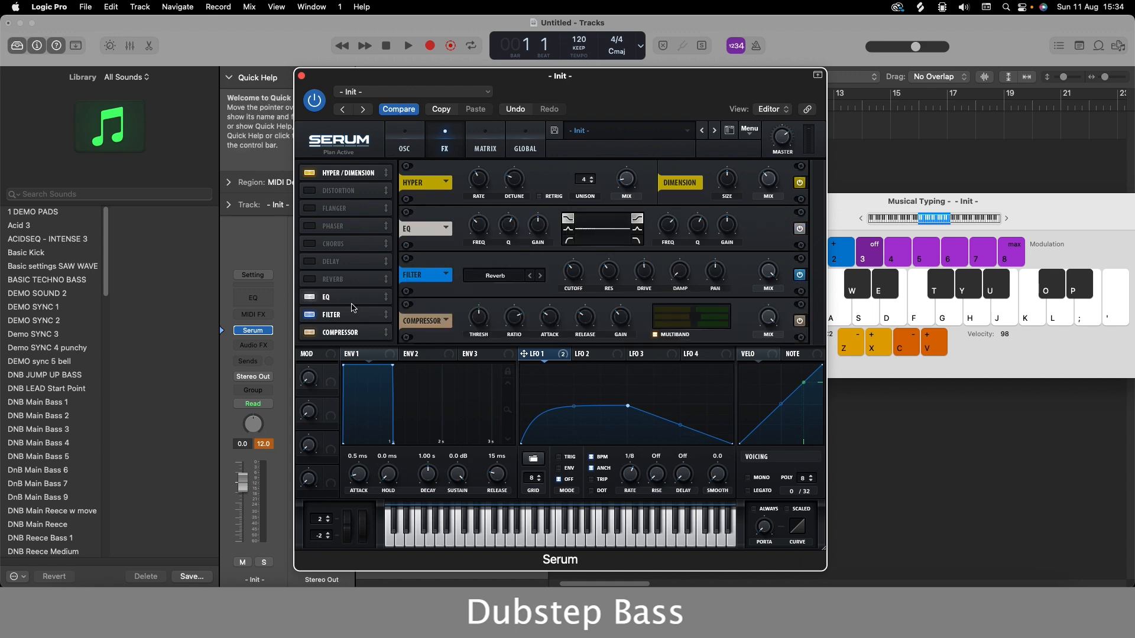
drag(339, 297, 337, 343)
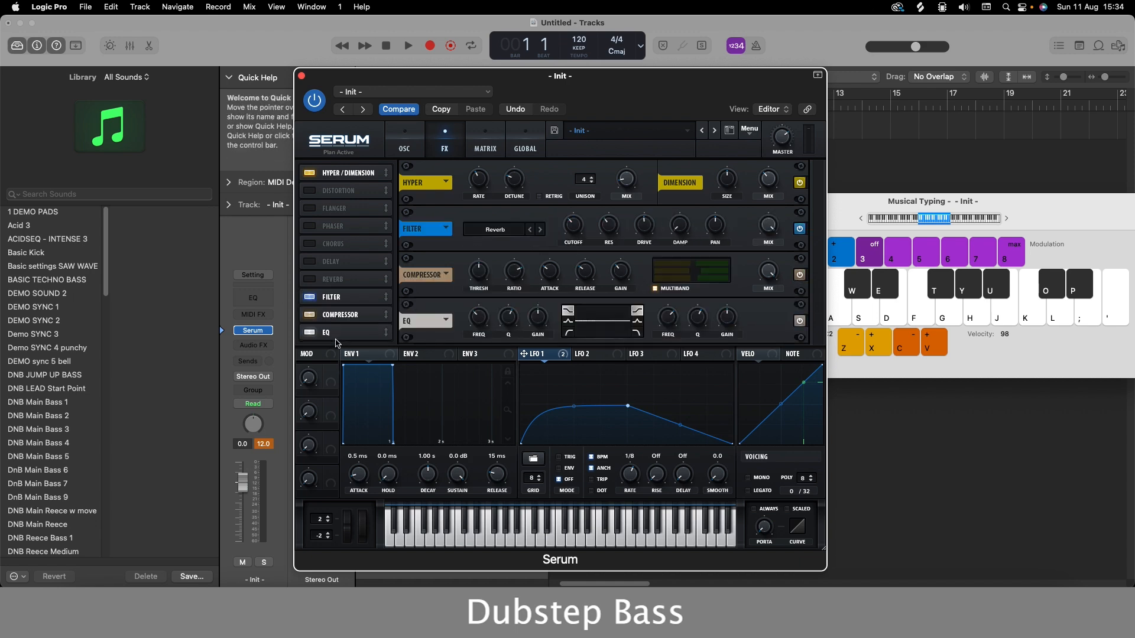
click(568, 321)
click(637, 322)
drag(540, 324, 550, 293)
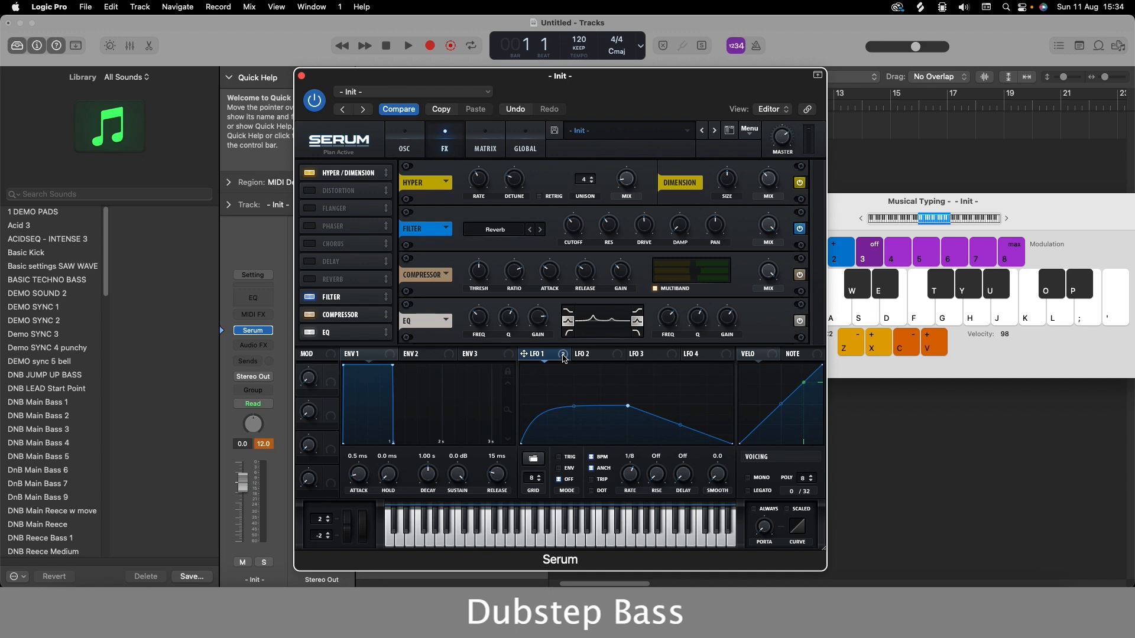
- Assign LFO 1 to both EQ frequency controls and audition the patch, including notes an octave lower
drag(563, 355, 480, 325)
drag(471, 309, 668, 325)
key(g)
key(s)
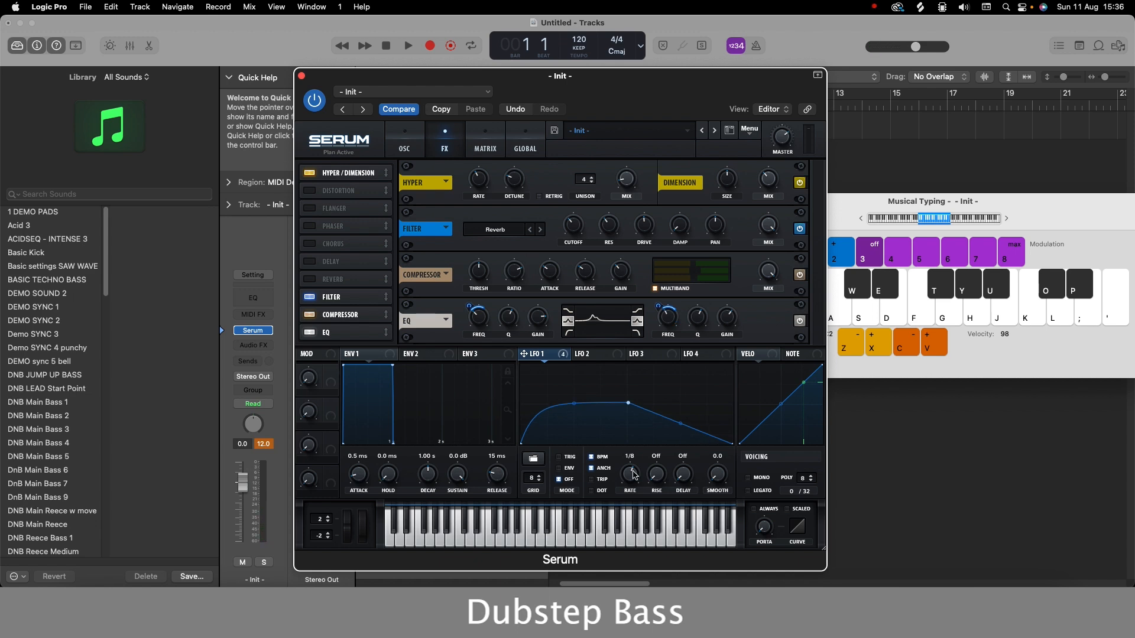
key(z)
key(a)
key(s)
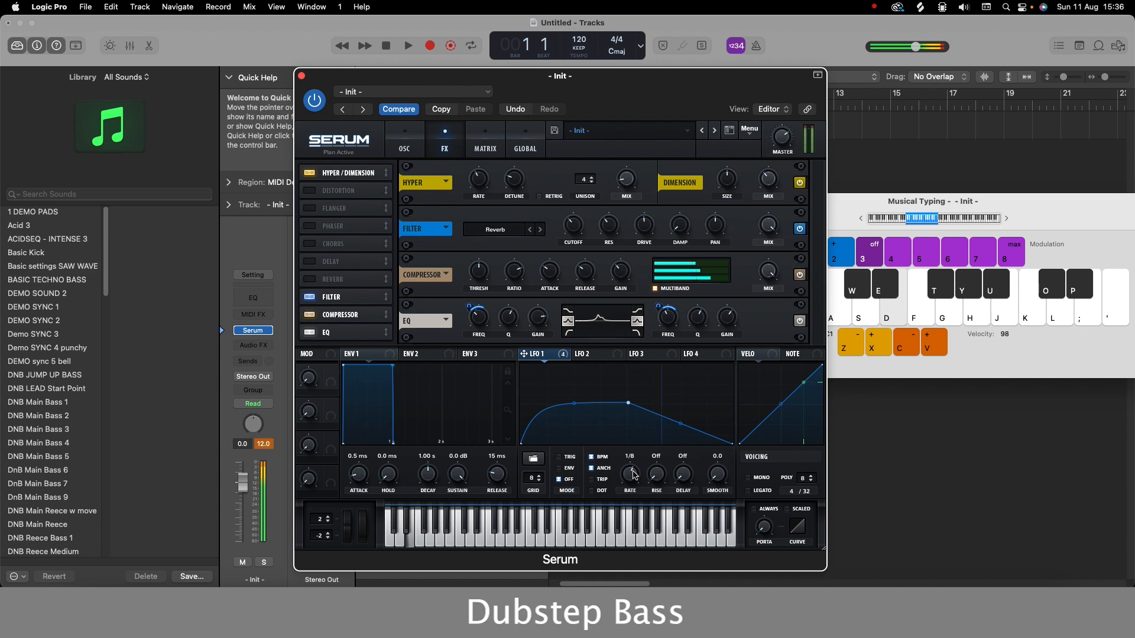
- Raise LFO 1's middle point slightly and shape LFO 2 with a short high start, a mid-level plateau and a falling end
drag(628, 402, 623, 389)
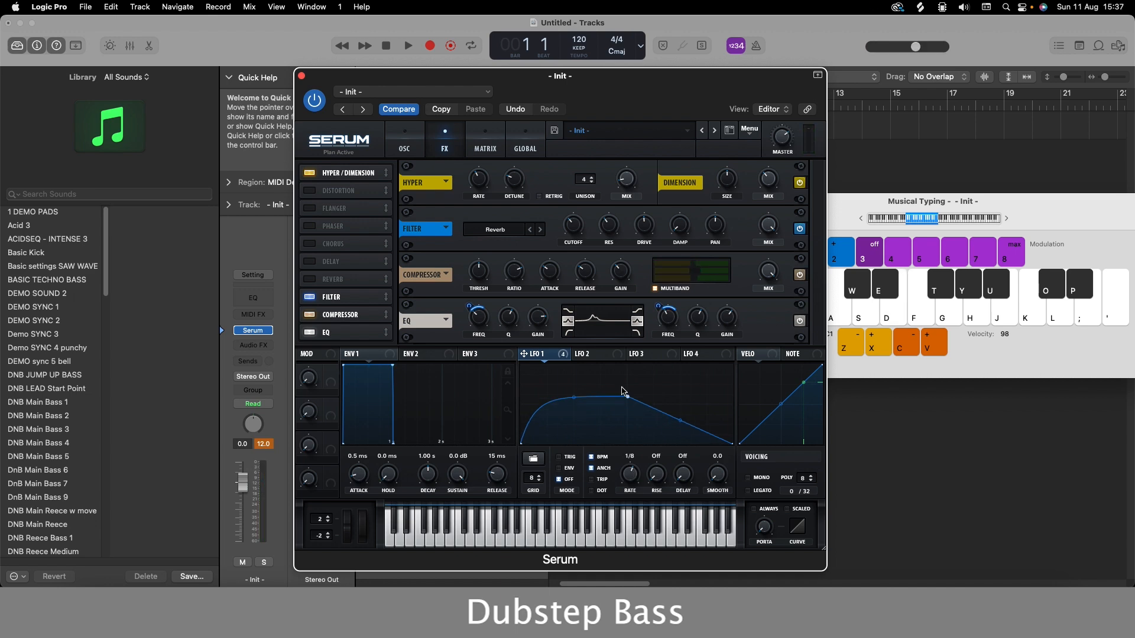
click(592, 357)
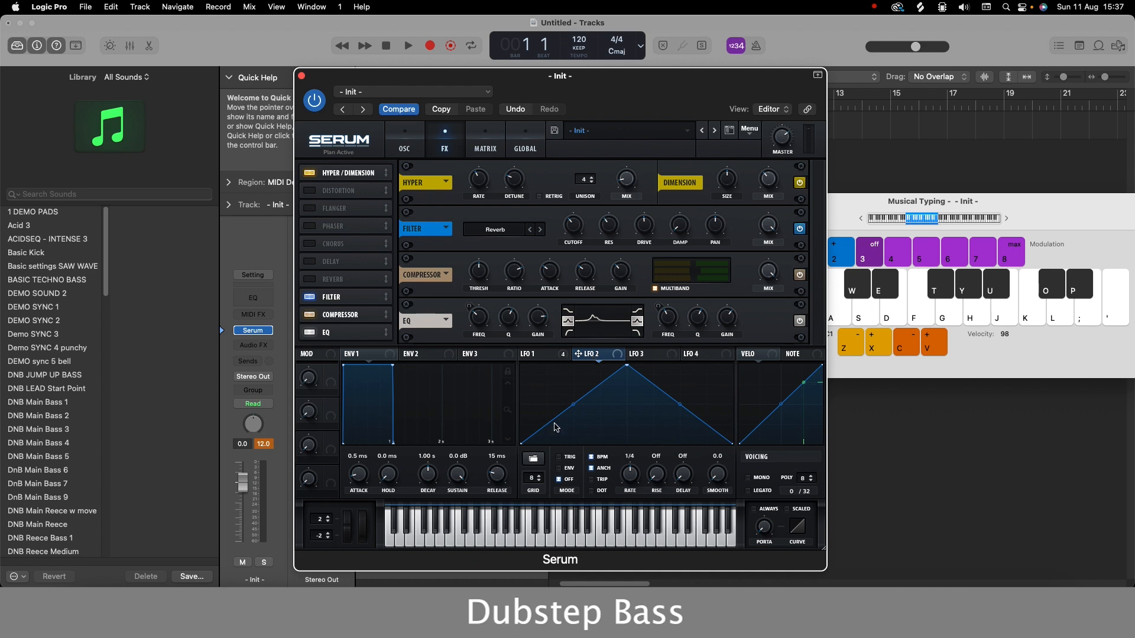
drag(547, 426, 535, 357)
drag(547, 427, 687, 407)
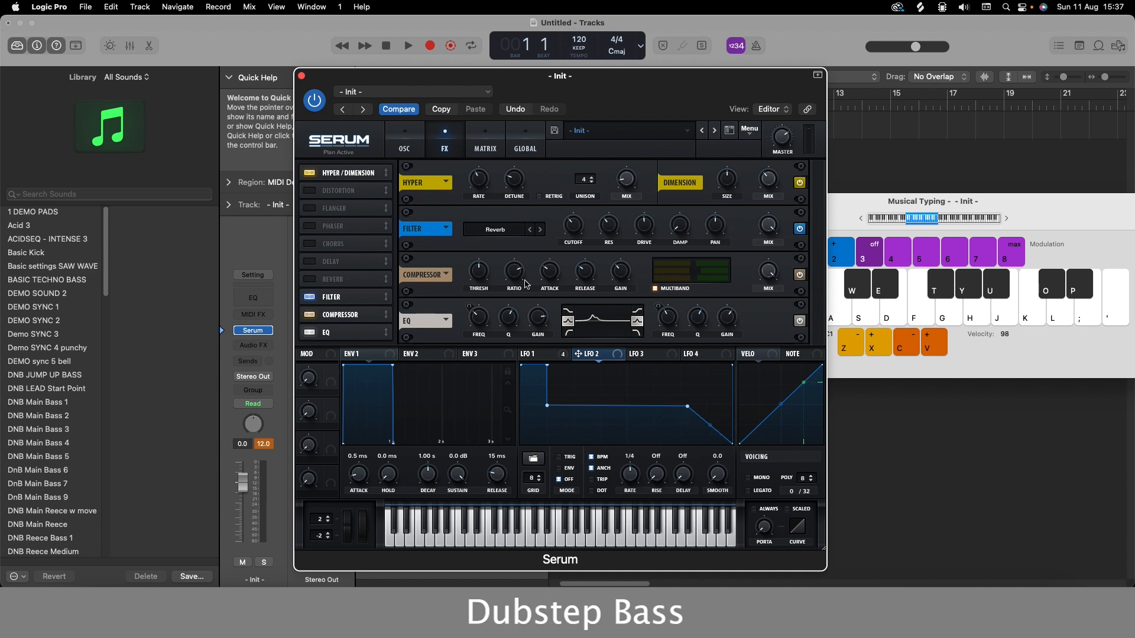
- Route LFO 2 to LFO1 Rate in a free modulation matrix slot and adjust the modulation amount
click(486, 146)
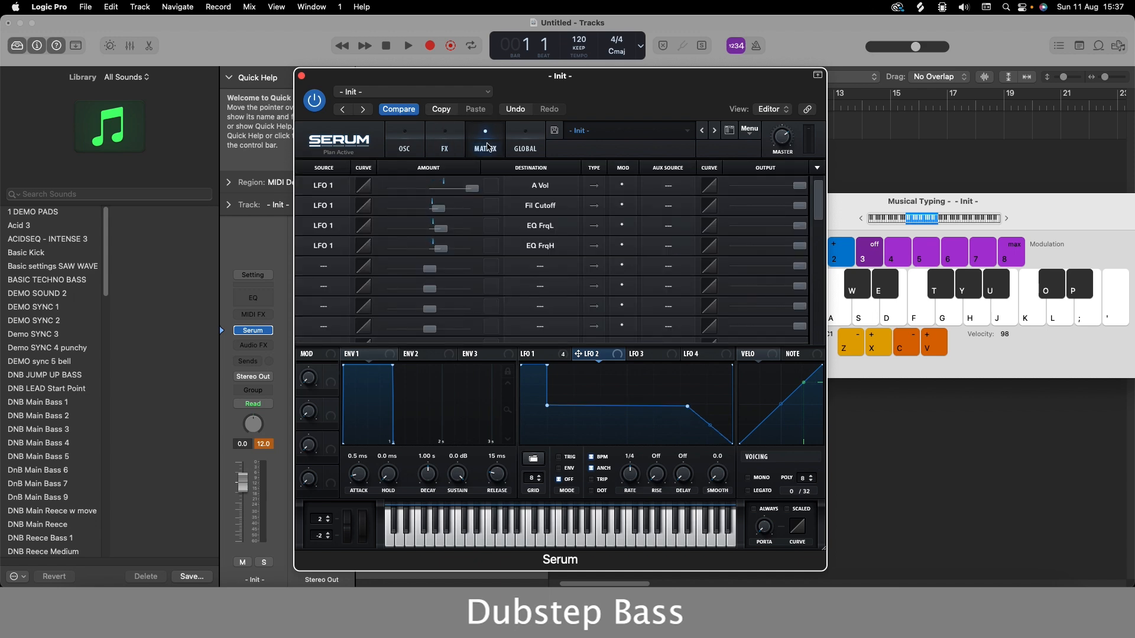
click(320, 271)
click(320, 271)
click(320, 271)
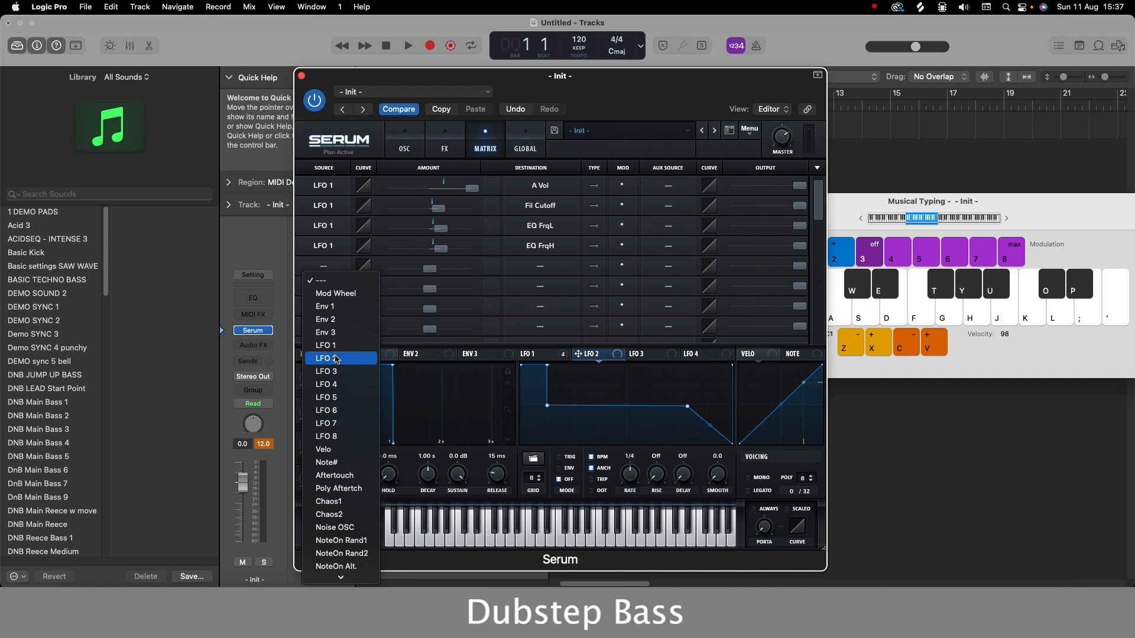
click(335, 359)
click(542, 267)
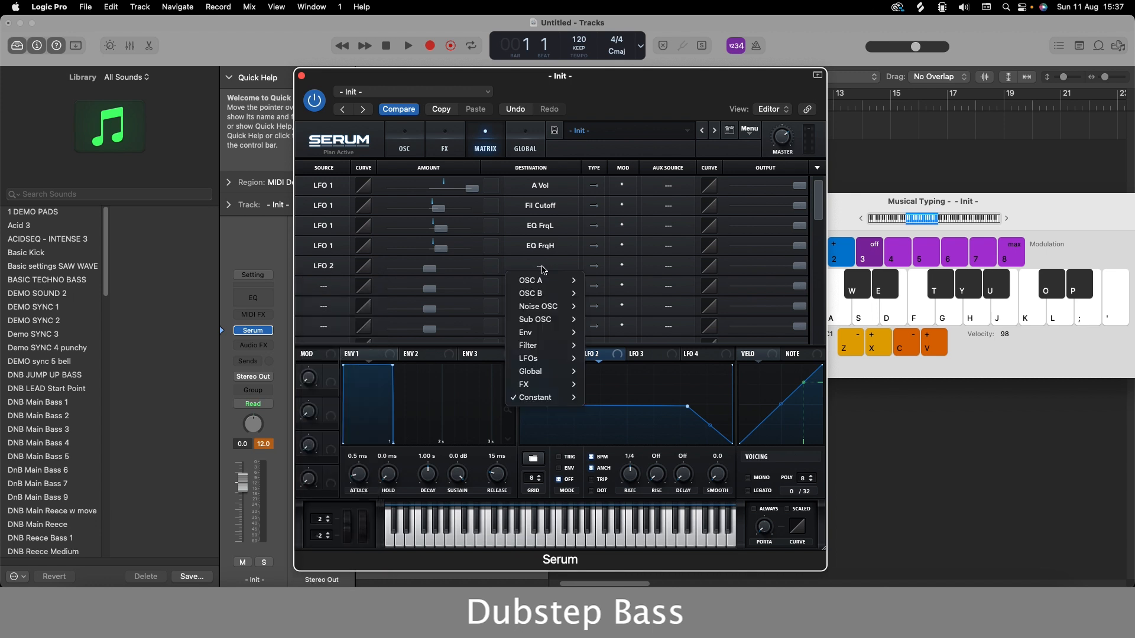
mouse_move(544, 358)
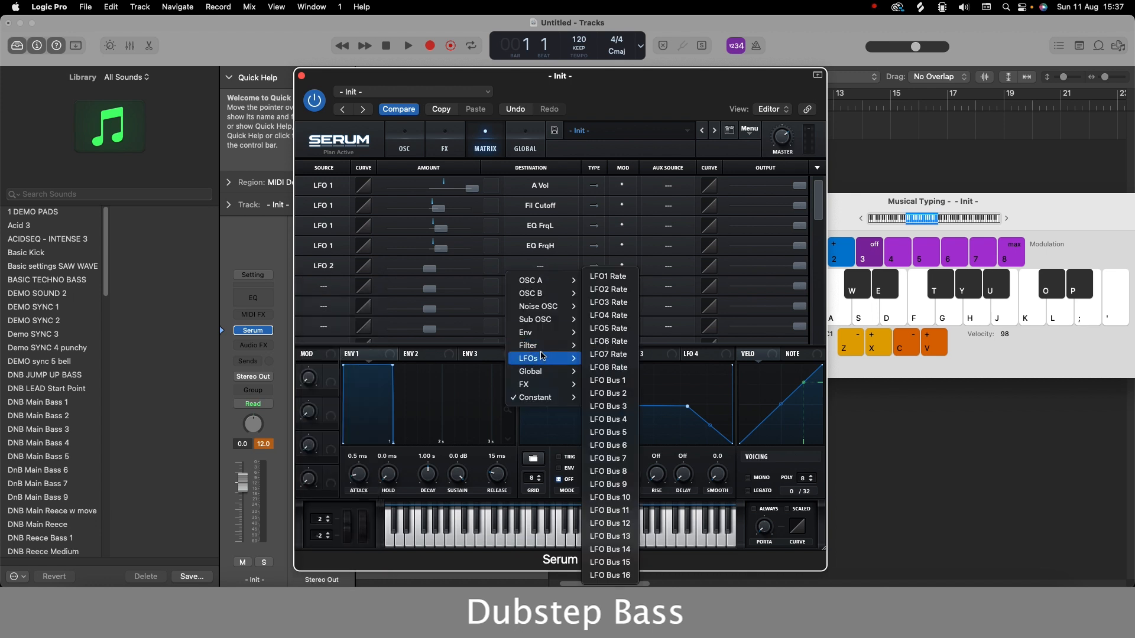
click(601, 277)
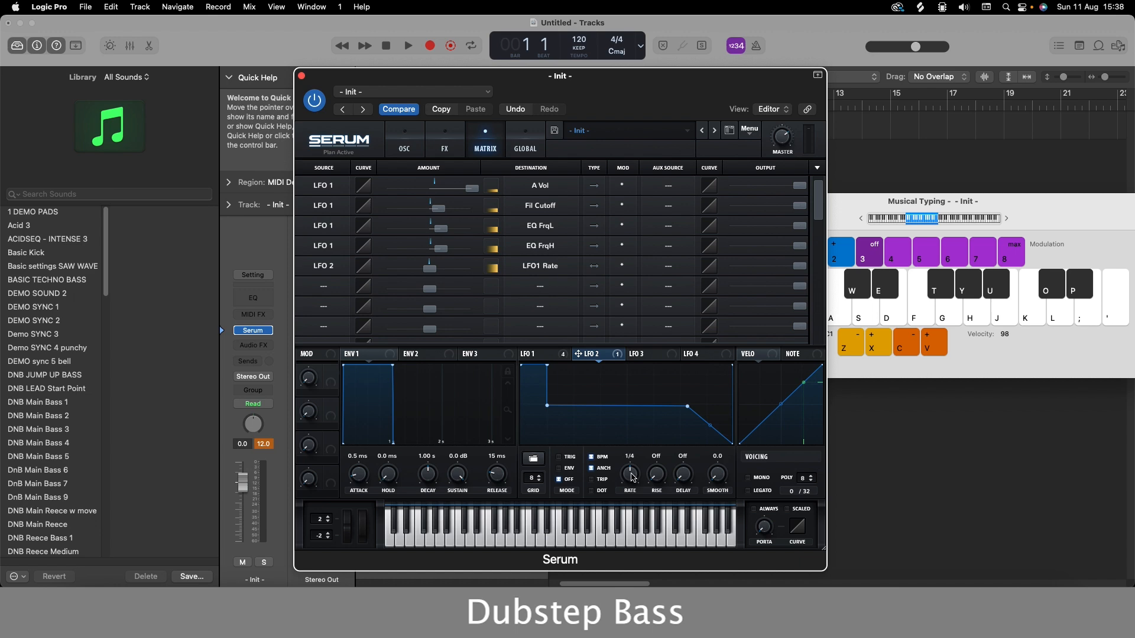
drag(430, 267, 424, 273)
- Play several low notes to audition the bass with the modulated LFO 1 rate
key(d)
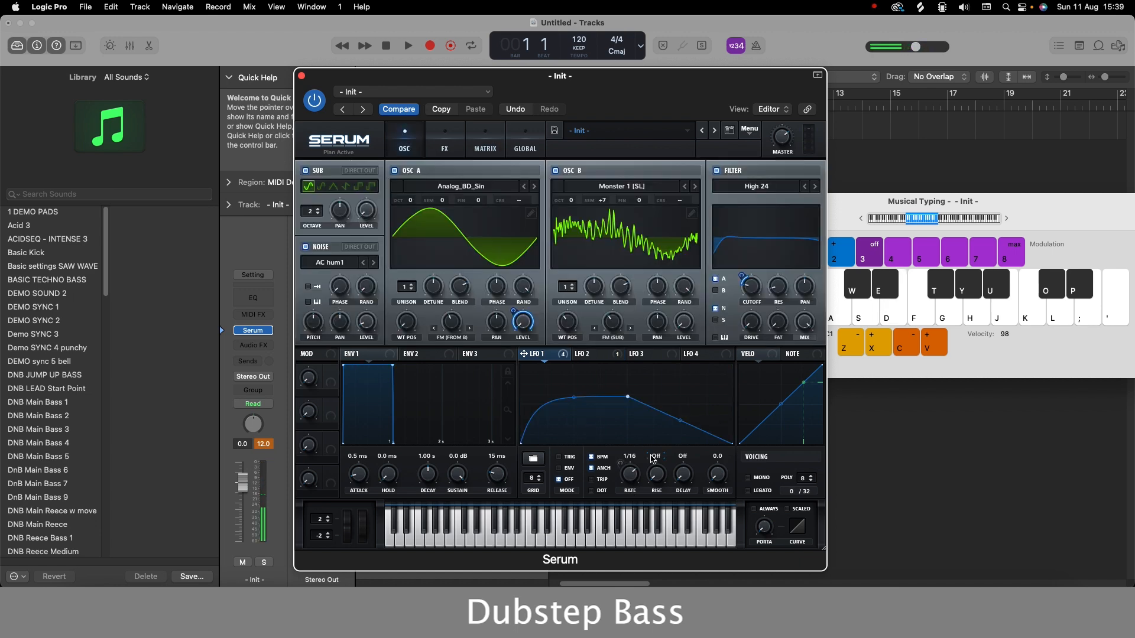
key(d)
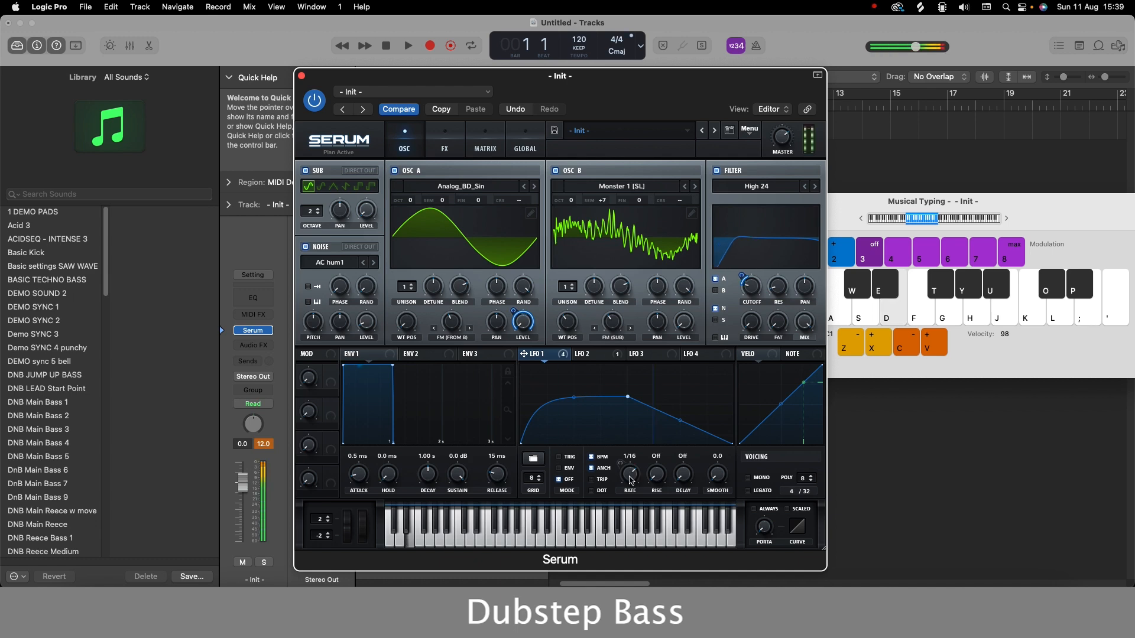
key(d)
key(g)
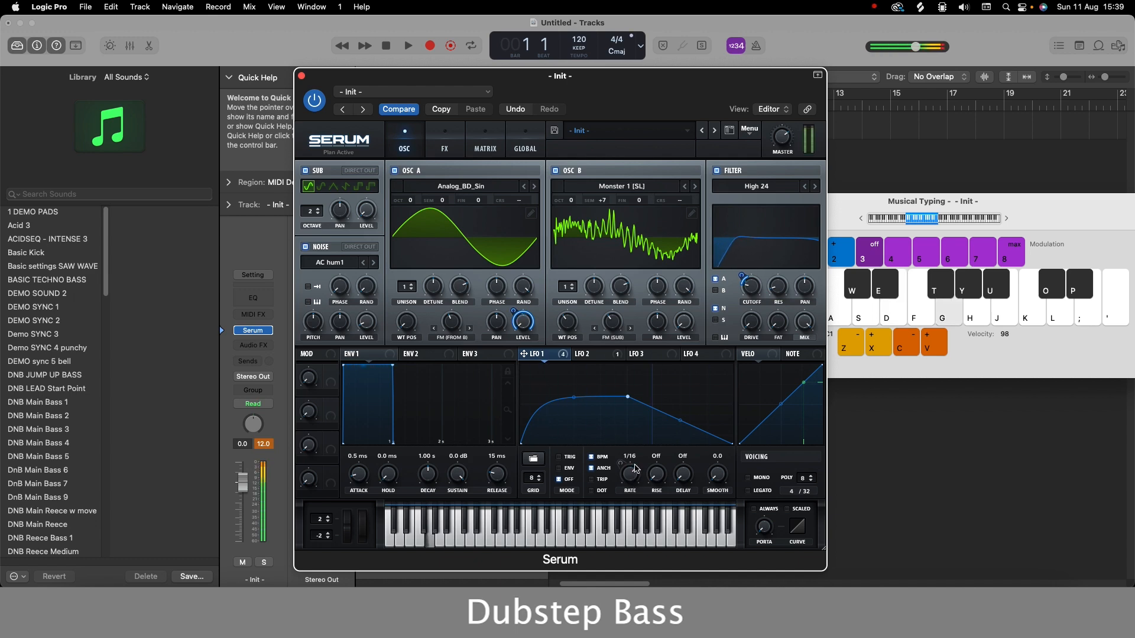
key(s)
key(d)
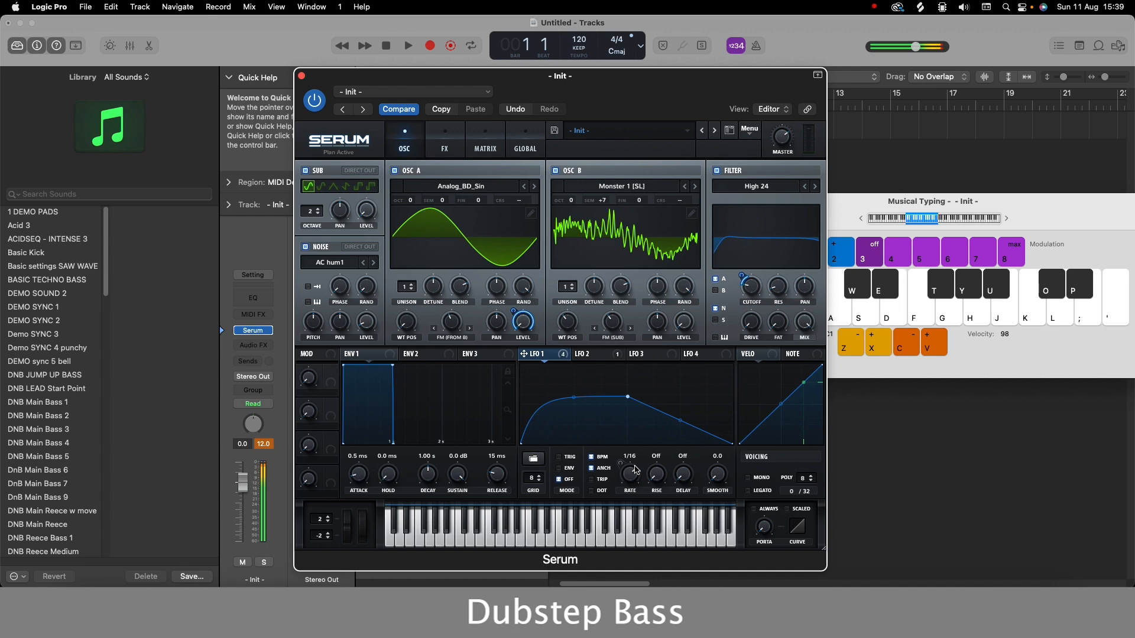